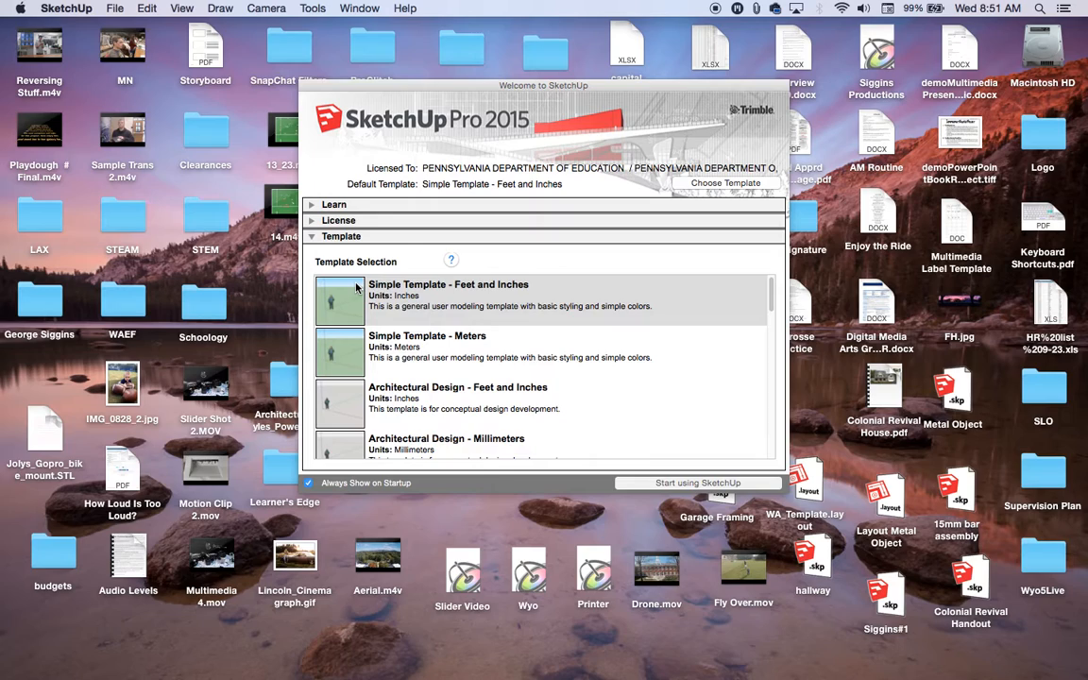
Step: Start a new model with the Simple Template - Feet and Inches and close the floating extension tool palette
click(661, 484)
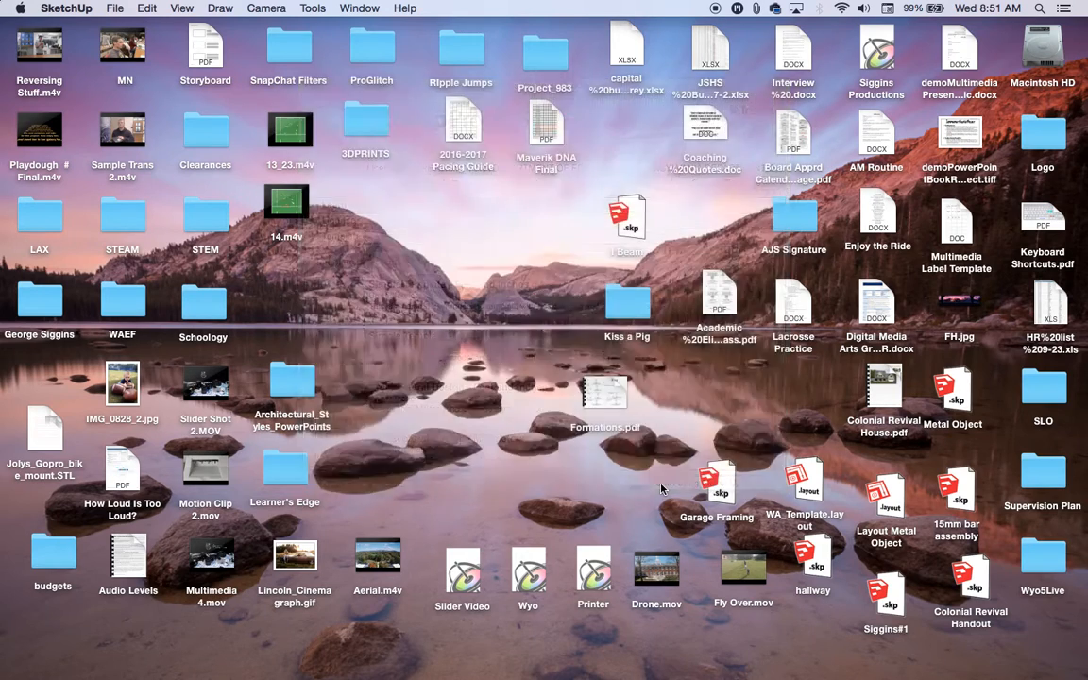
drag(933, 24, 892, 59)
click(886, 58)
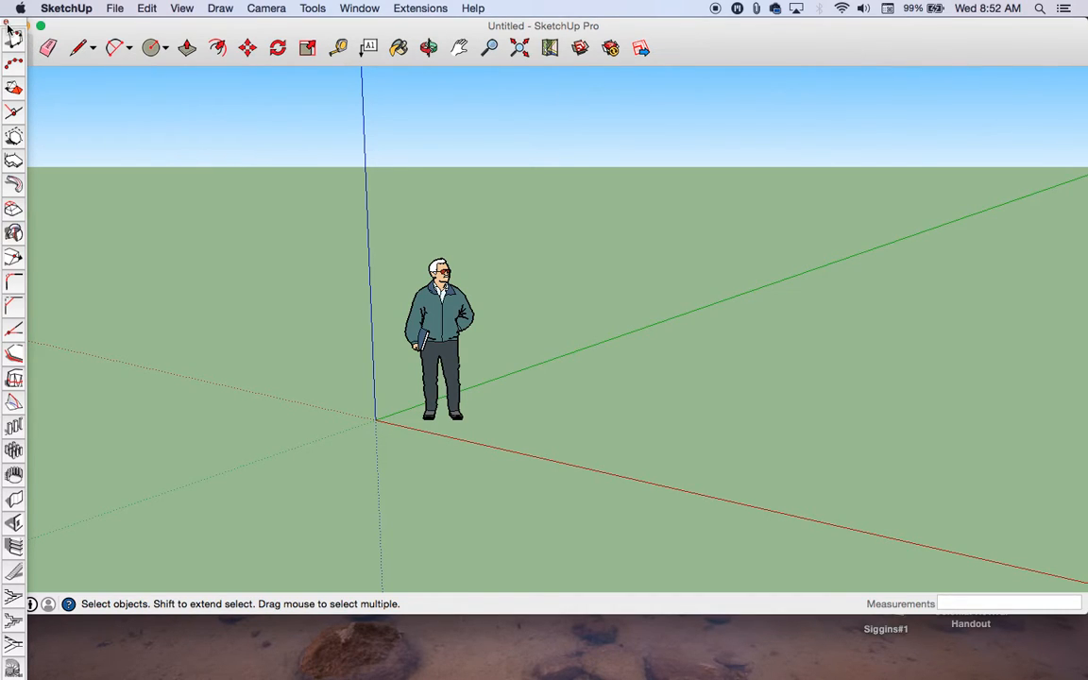
drag(9, 28, 51, 111)
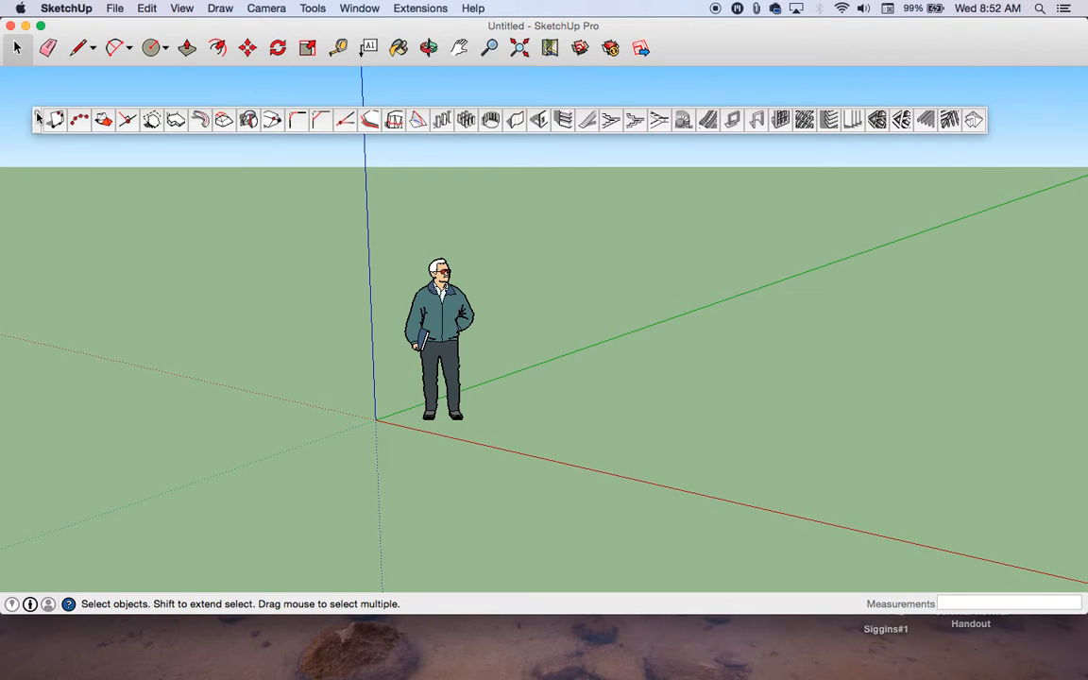
click(35, 104)
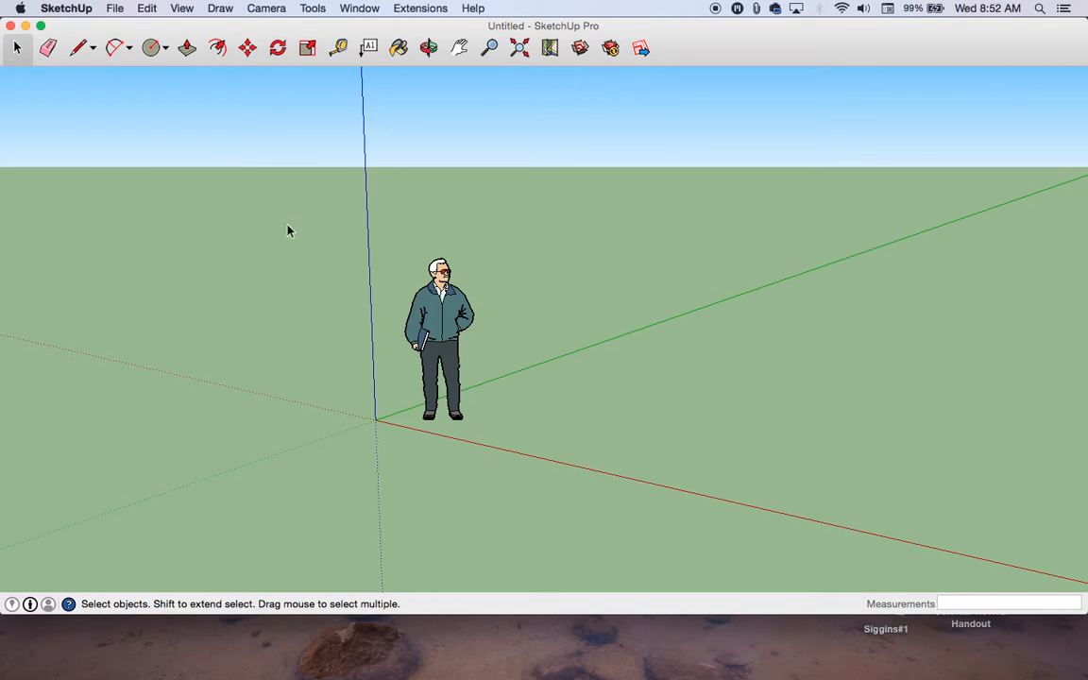
Step: Hide the default toolbar and display the Large Tool Set palette
click(183, 8)
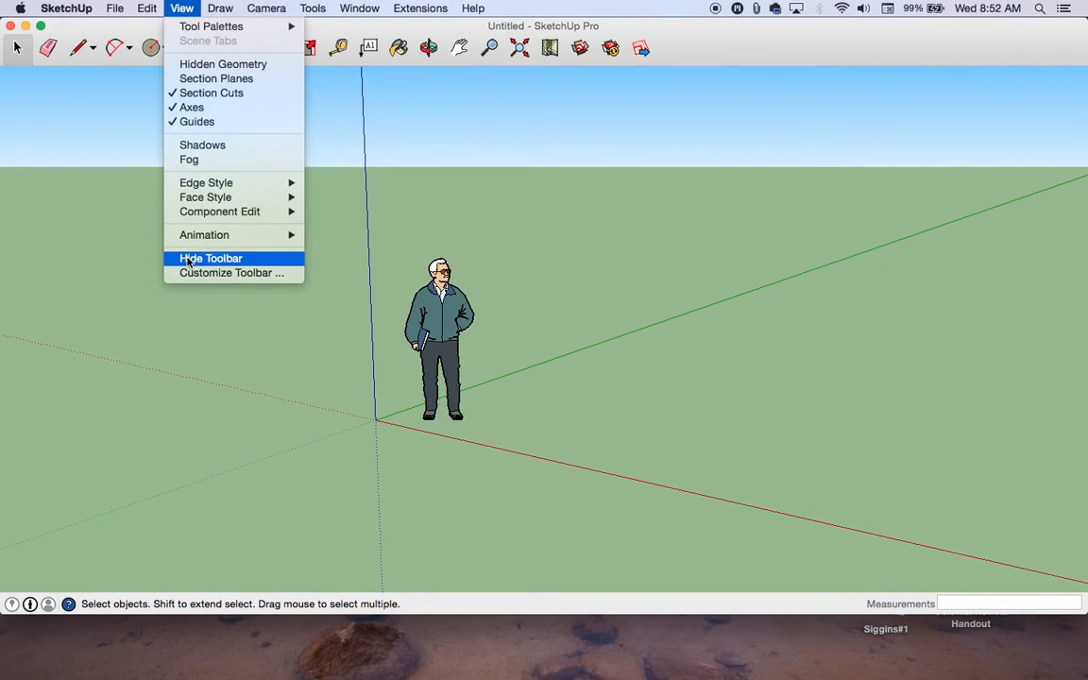
click(209, 257)
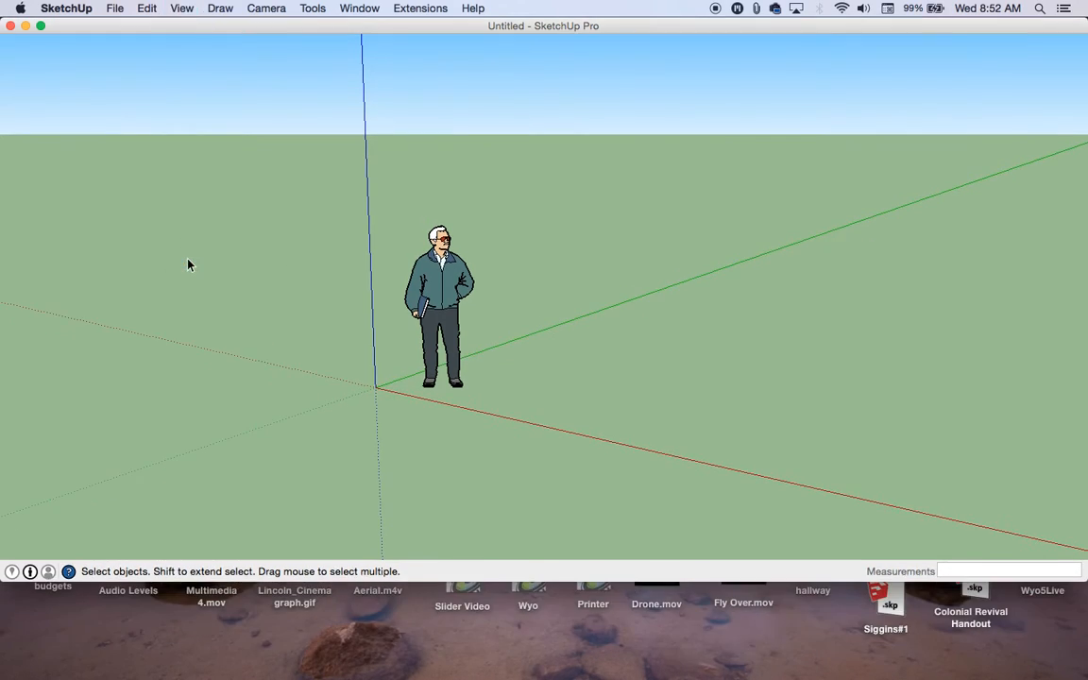
click(183, 9)
mouse_move(183, 32)
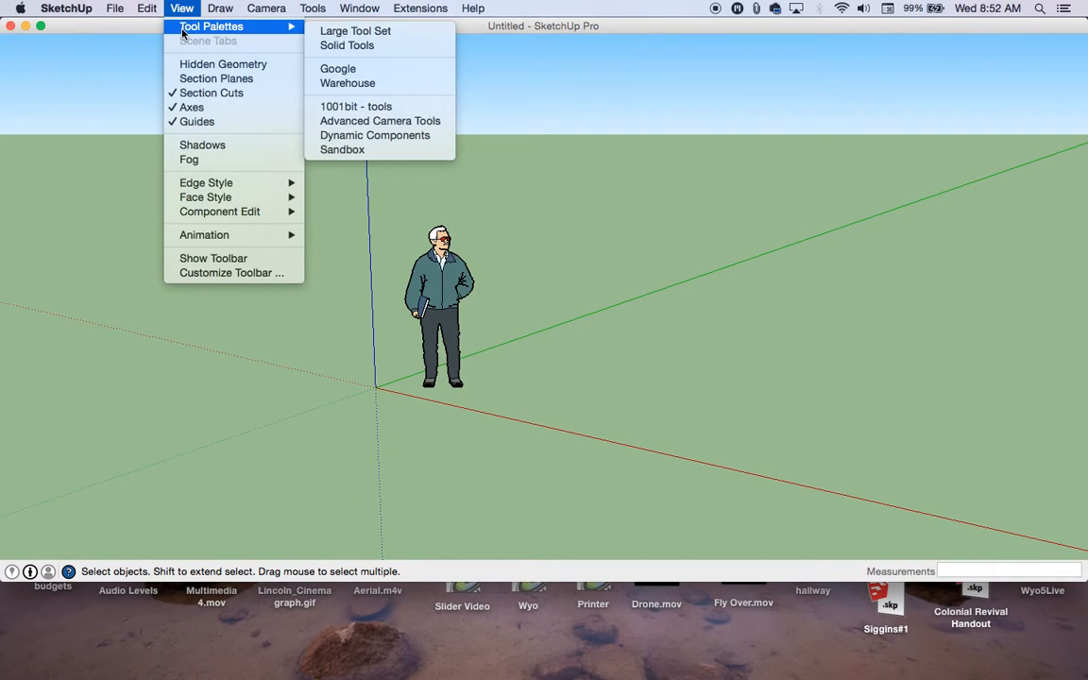
click(335, 33)
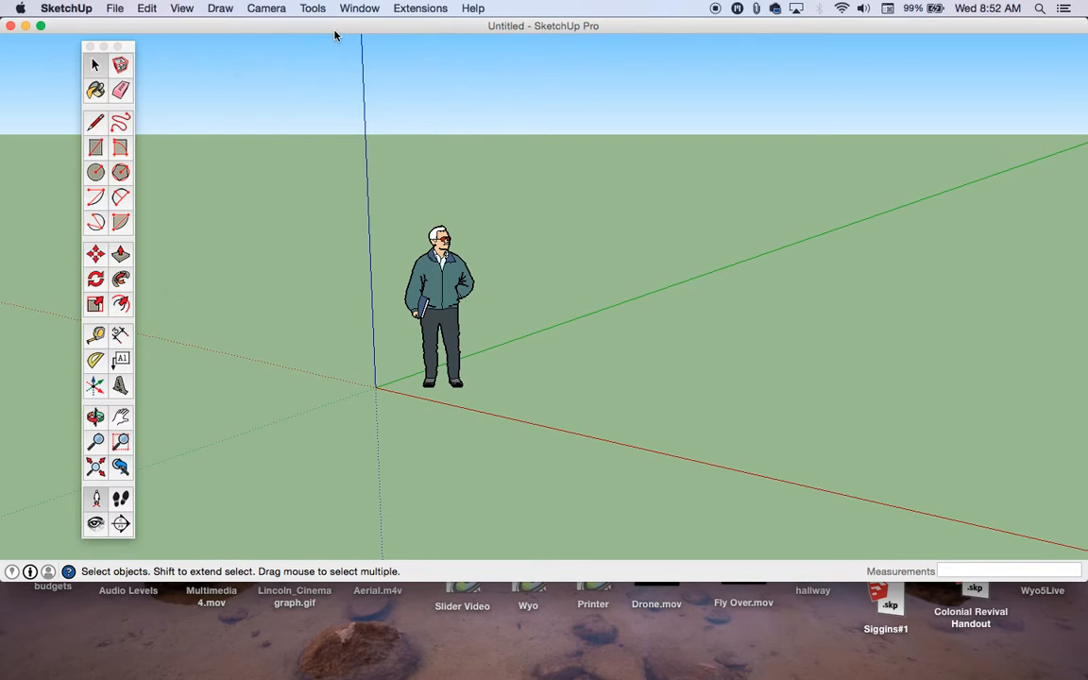
Step: Move the Large Tool Set palette to the edge of the screen and enlarge the model window to nearly full screen
drag(122, 48, 39, 45)
drag(1084, 579, 1085, 672)
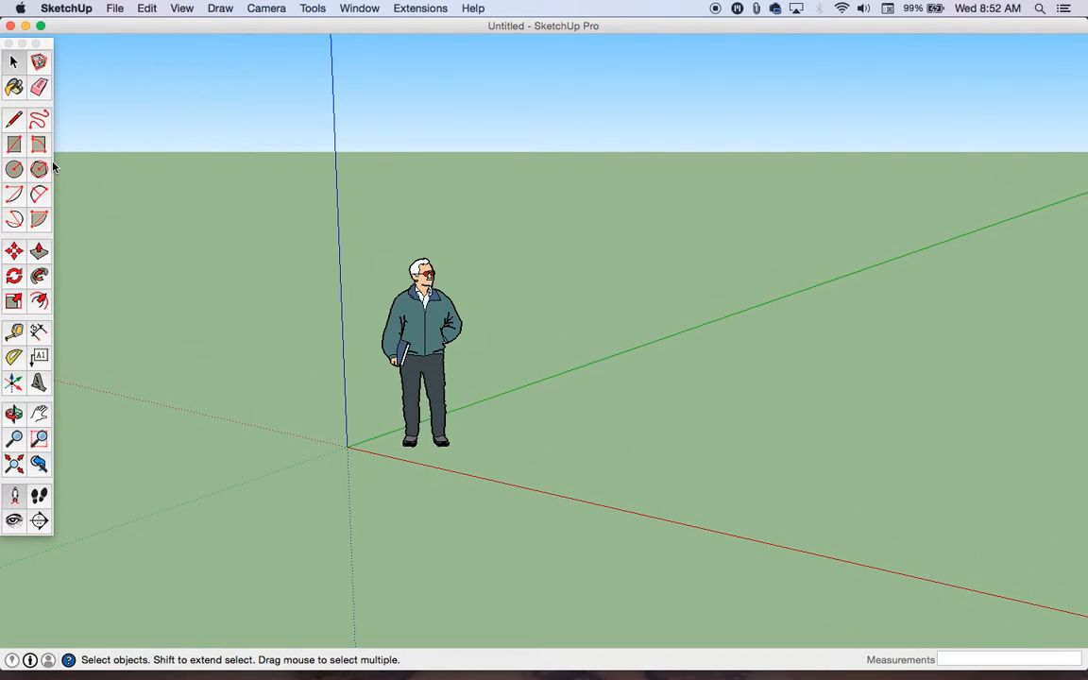
click(41, 26)
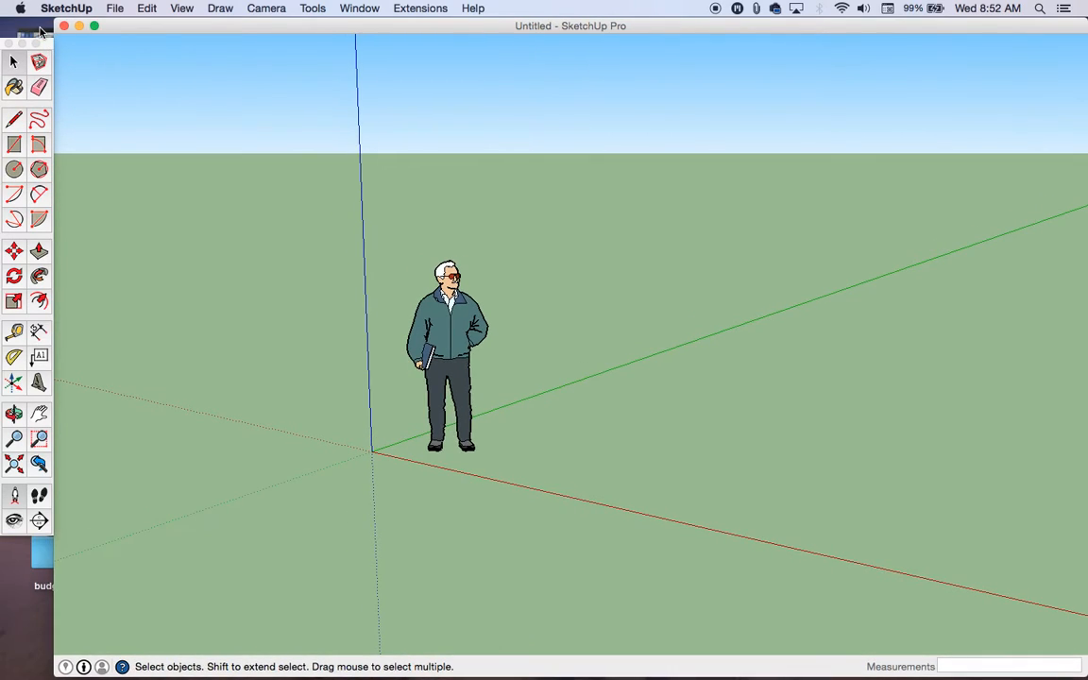
click(95, 26)
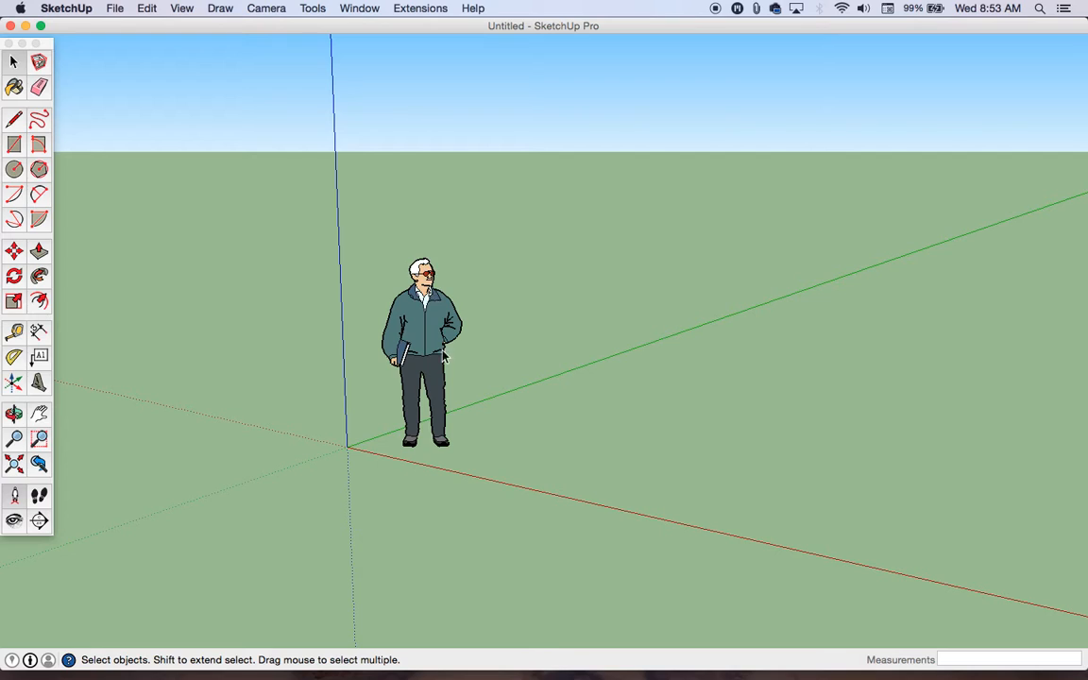
Step: Delete the scale figure standing near the origin
scroll(362, 417, up, 3)
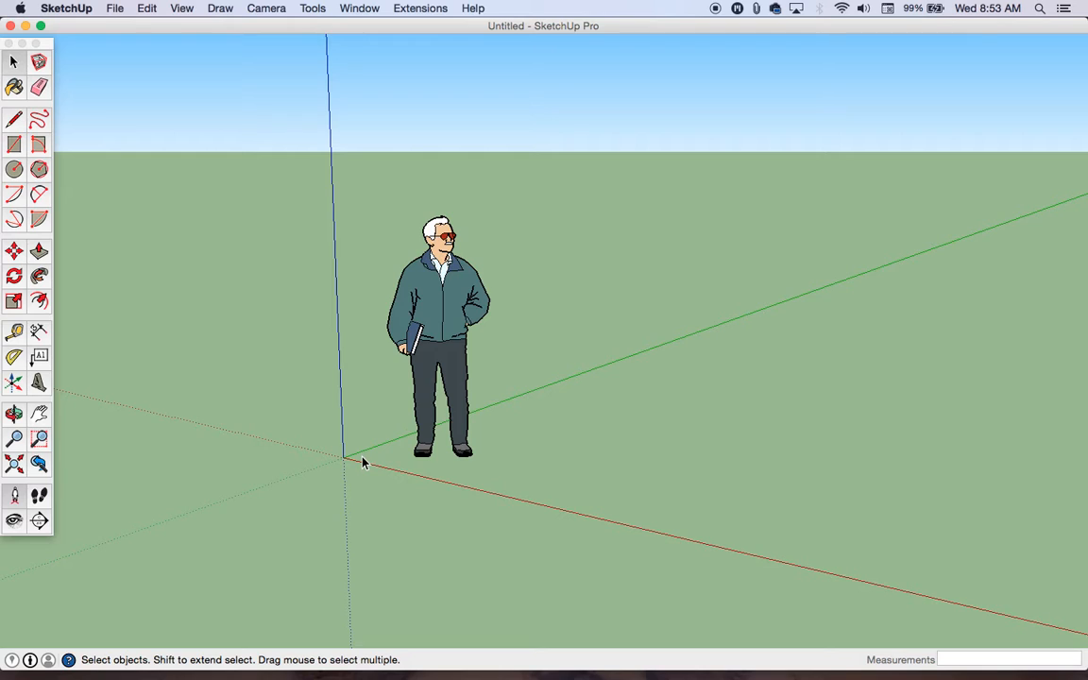
scroll(356, 465, up, 10)
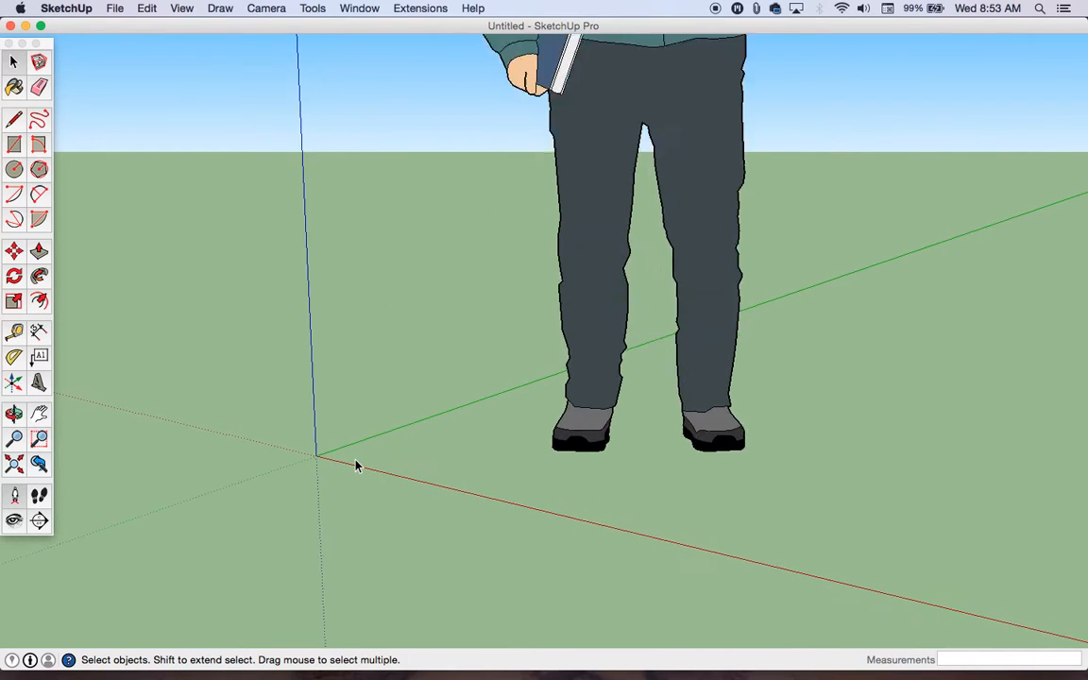
scroll(356, 465, up, 10)
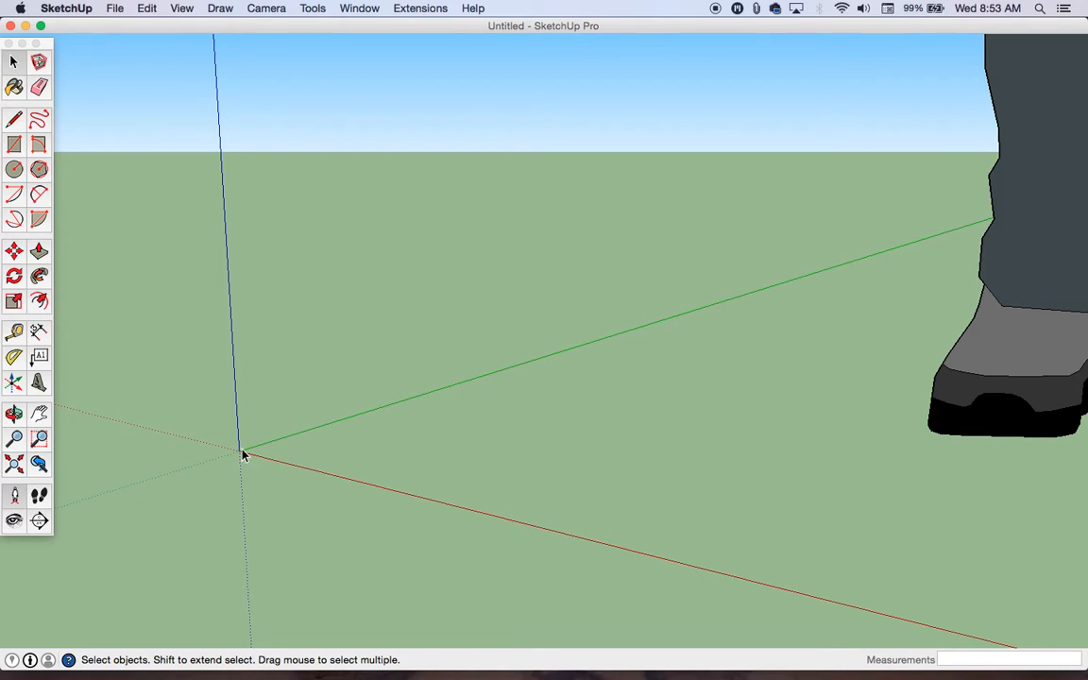
click(1020, 369)
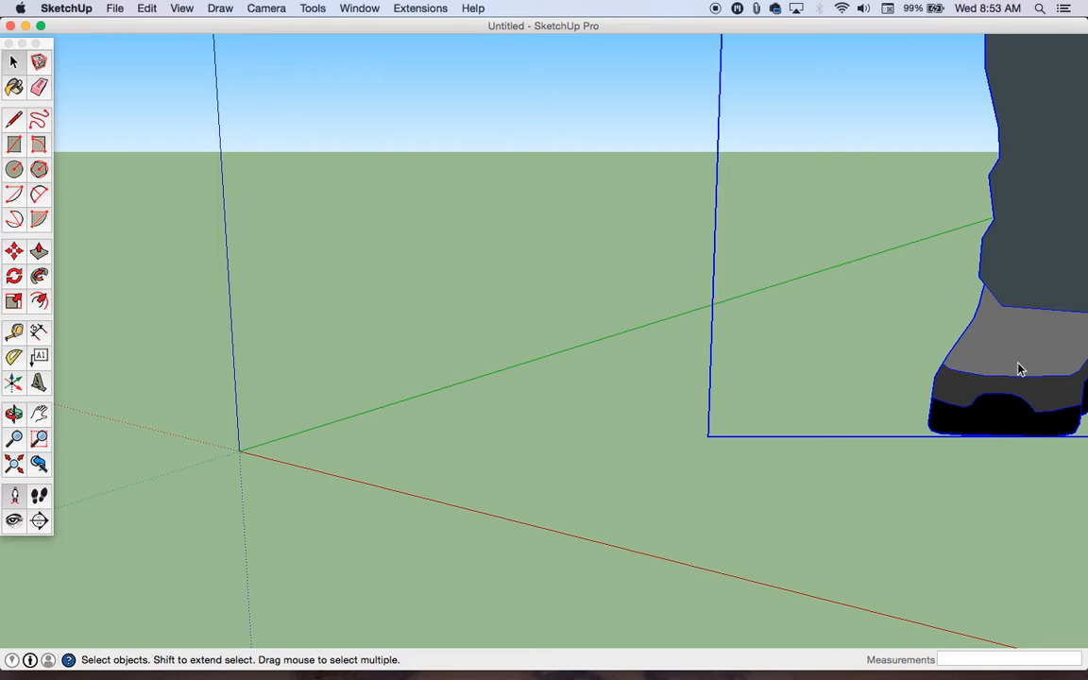
key(Delete)
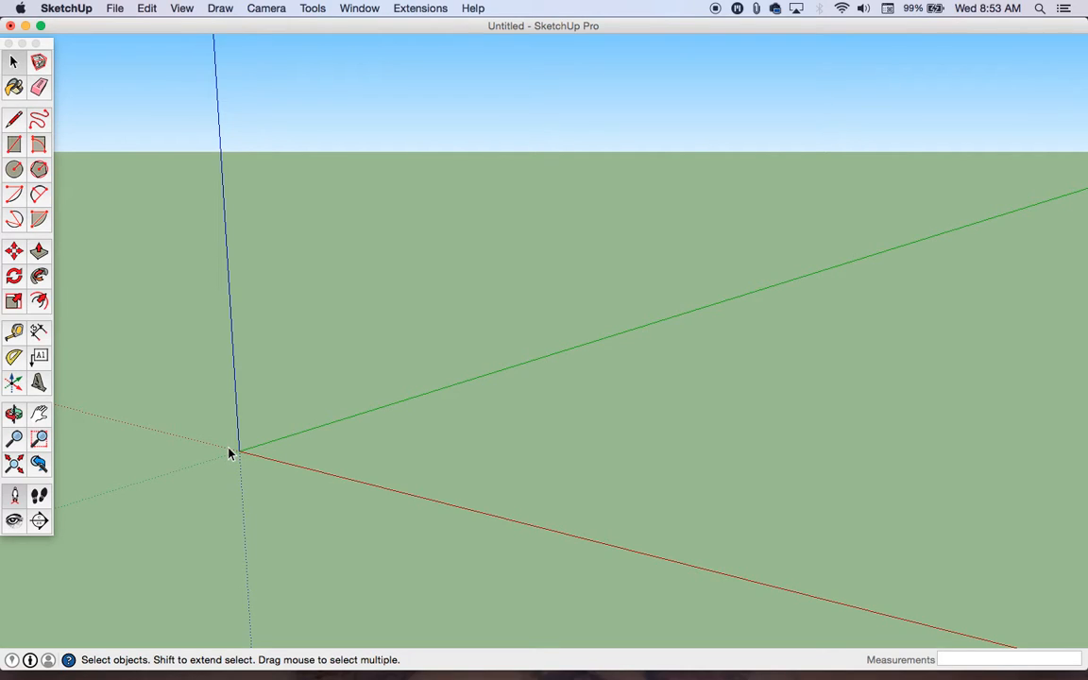
Step: Draw a closed vertical 2" by 2" square with the Line tool, starting at the origin along the red and blue axes
click(14, 119)
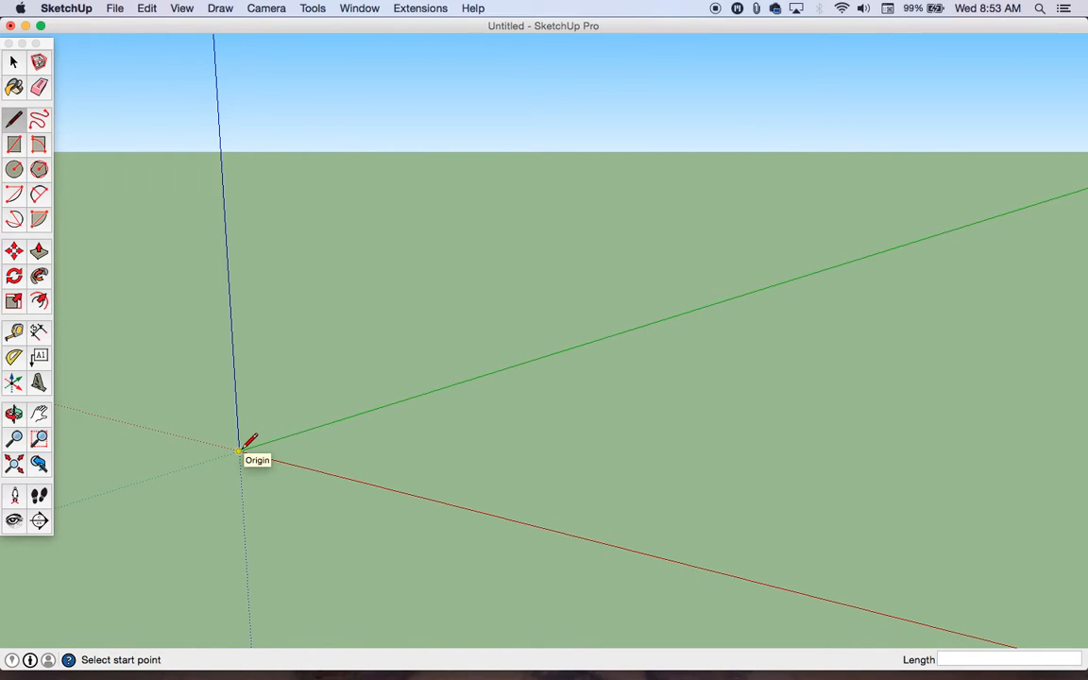
click(240, 449)
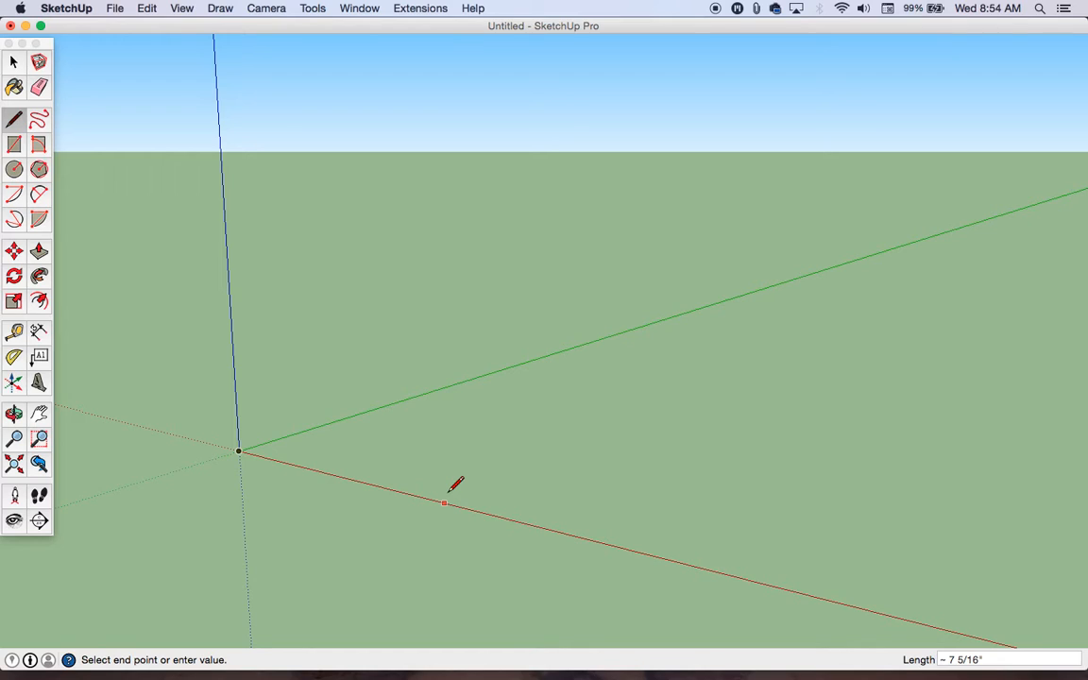
text(2)
key(Return)
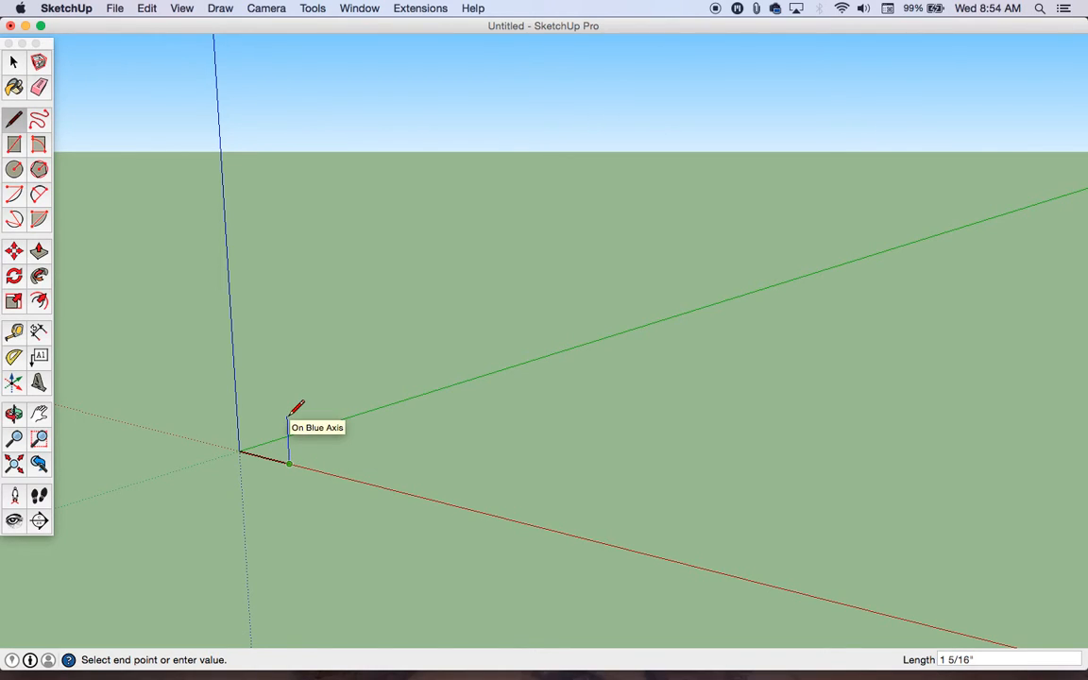
text(2)
key(Return)
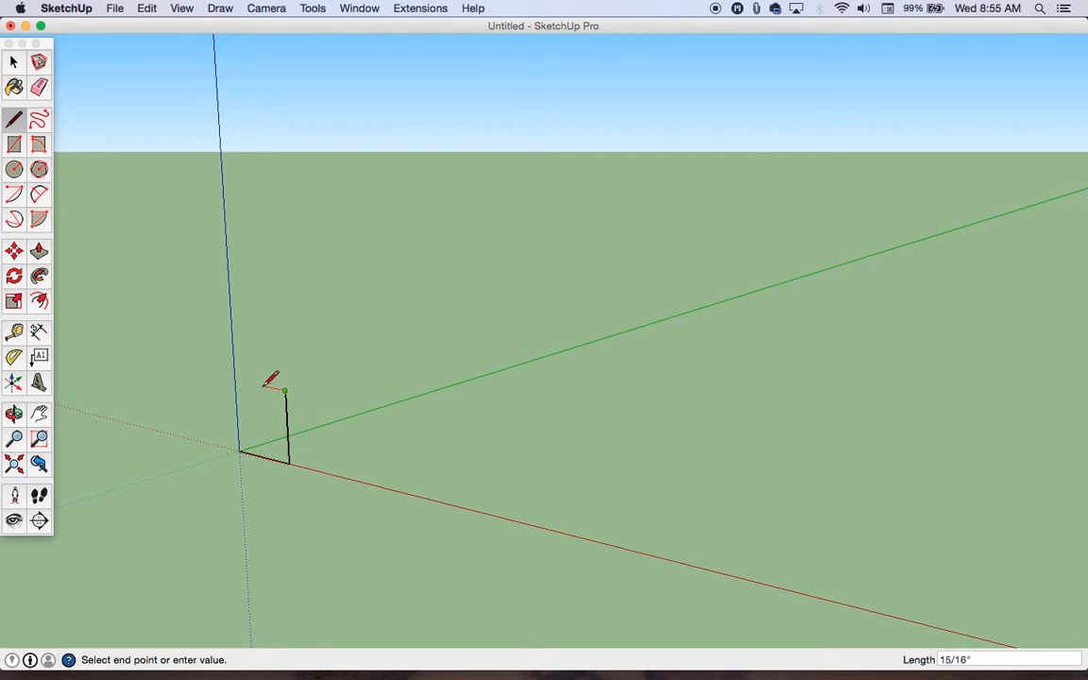
click(235, 381)
click(239, 451)
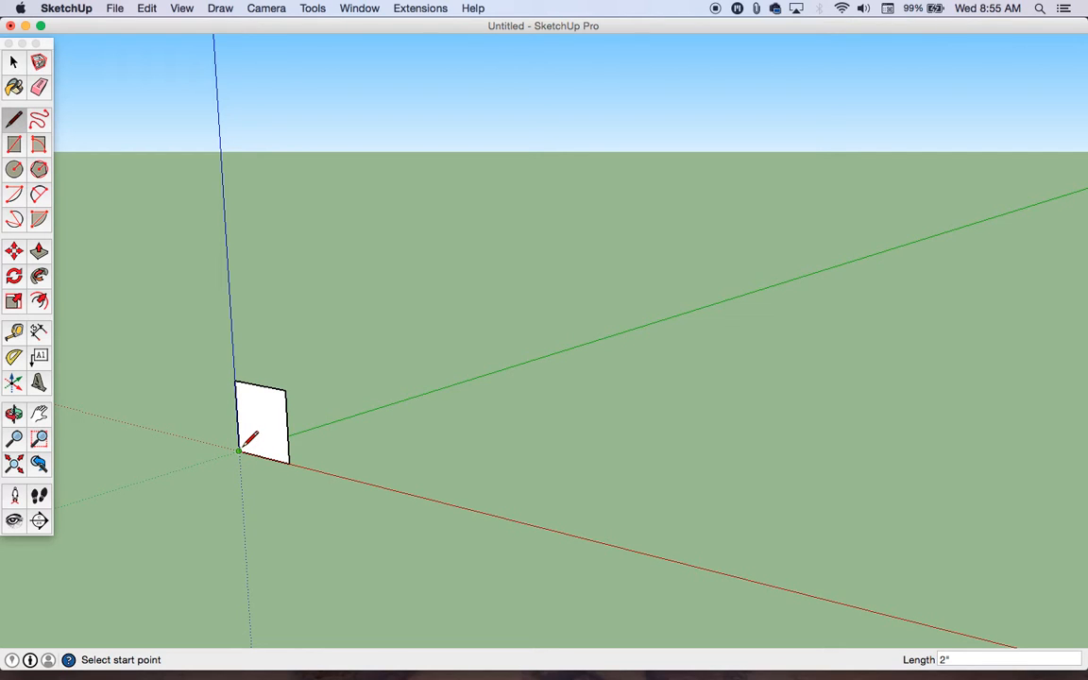
Step: Delete the face of the 2" square, keeping its four edges
key(o)
drag(284, 447, 371, 405)
key(l)
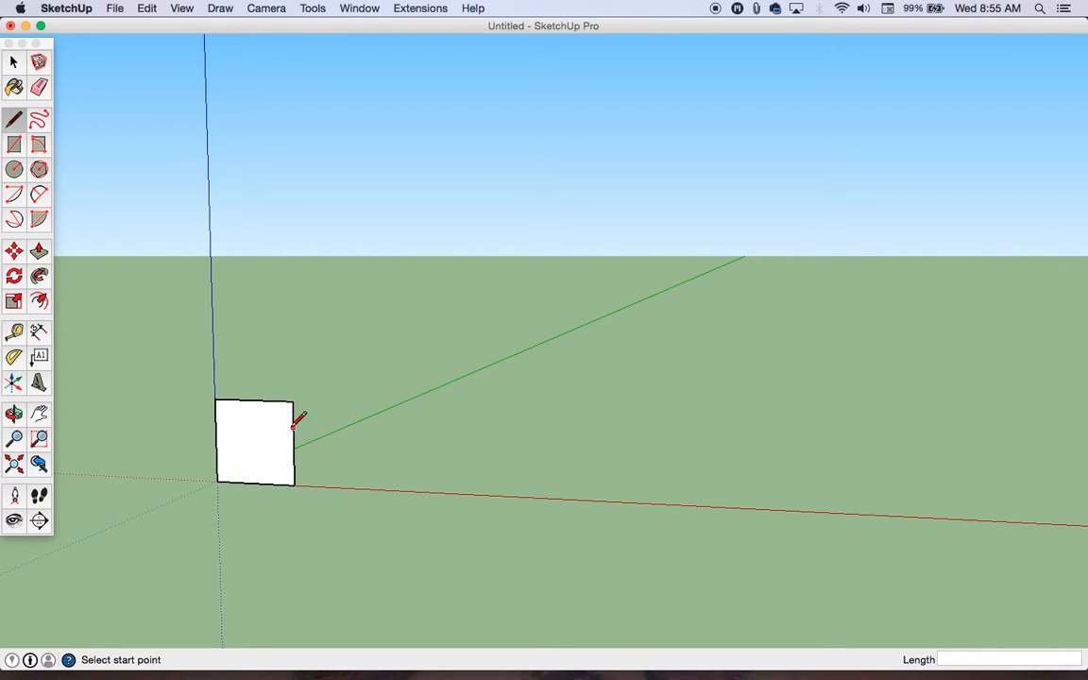
mouse_move(336, 413)
middle_down()
mouse_move(268, 435)
mouse_move(116, 439)
mouse_move(290, 449)
mouse_move(229, 455)
middle_up()
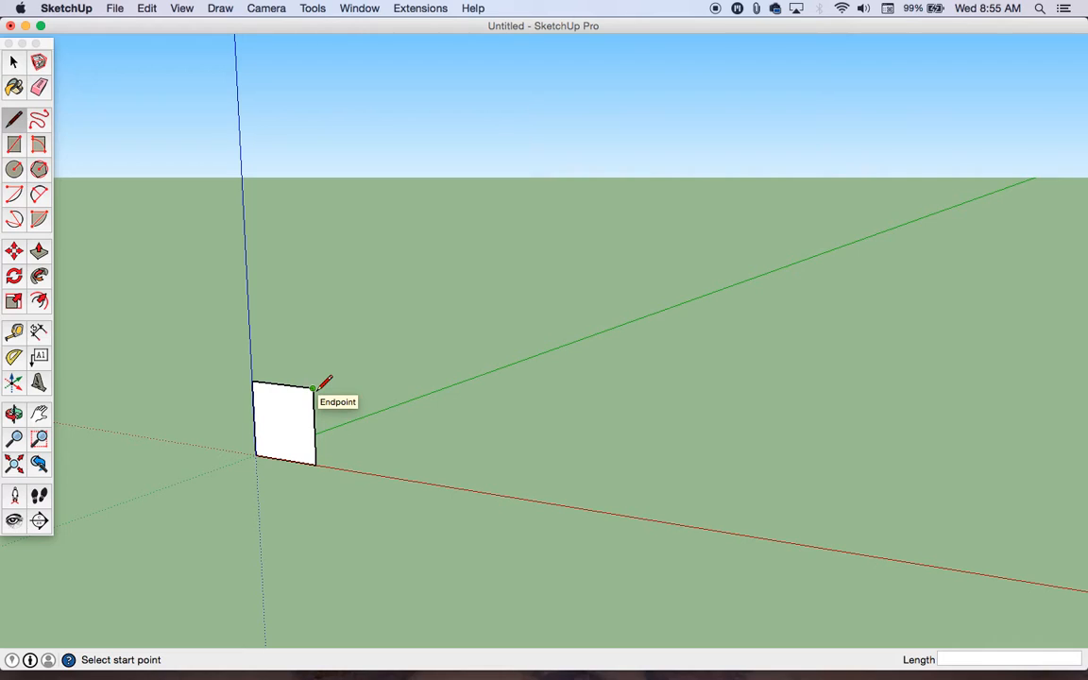
middle_drag(389, 354, 303, 439)
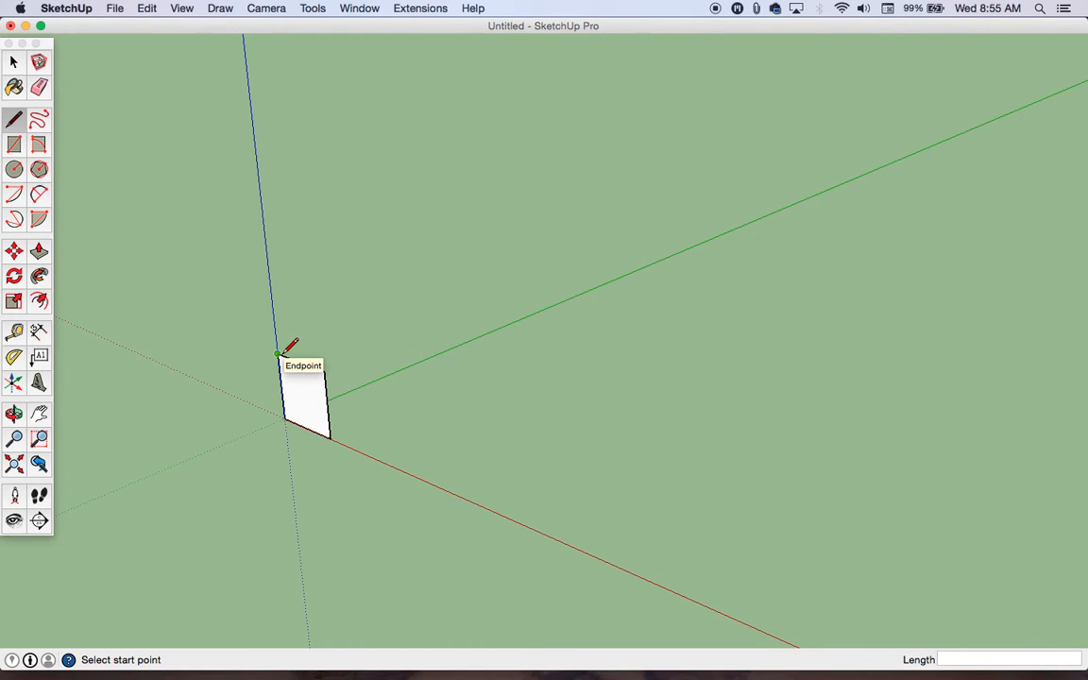
key(space)
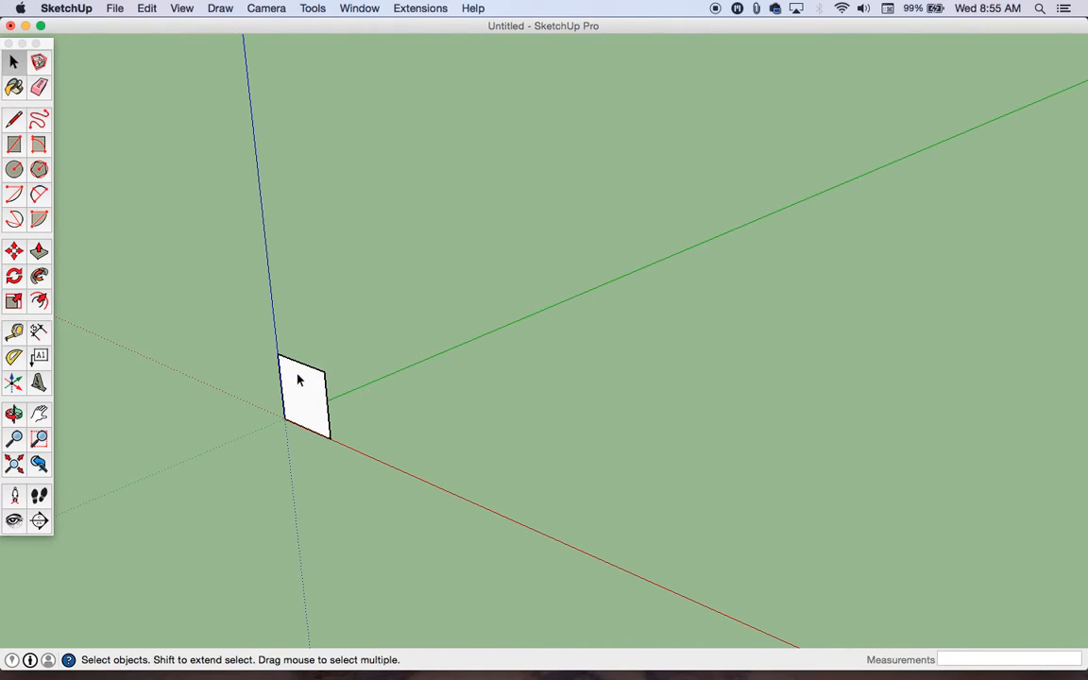
click(293, 374)
key(Delete)
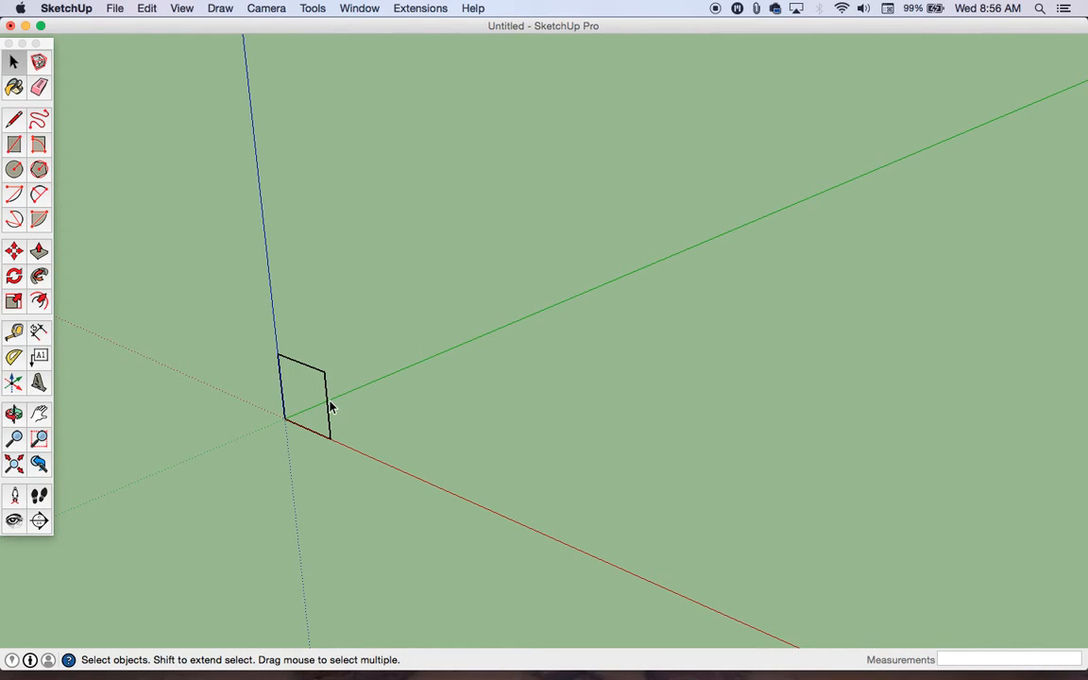
key(l)
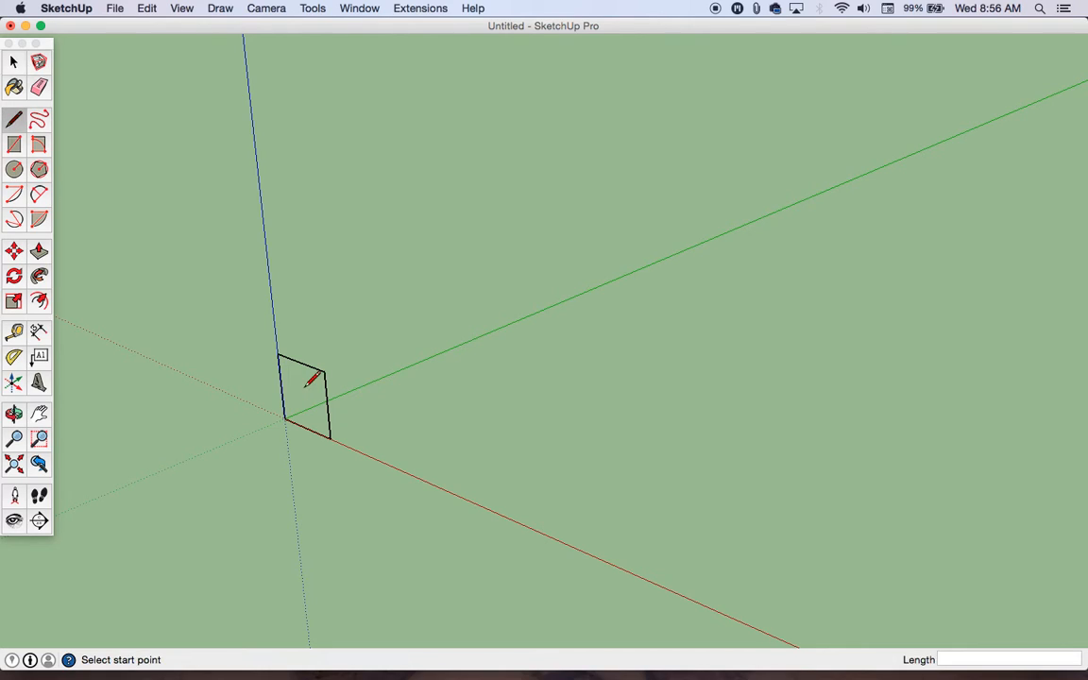
key(space)
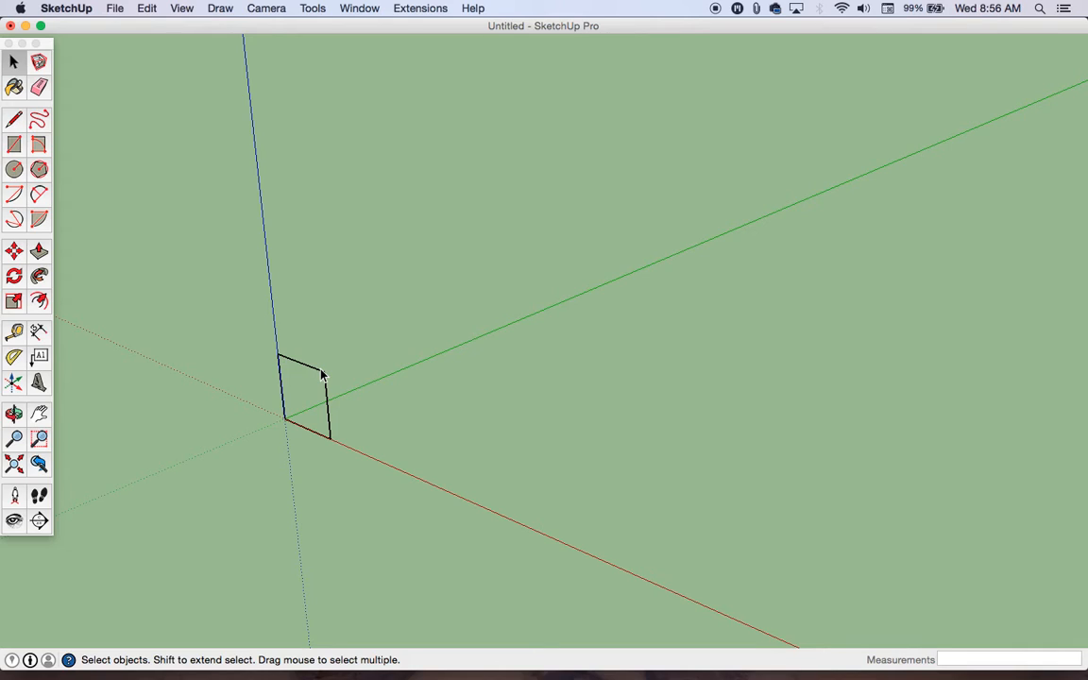
key(l)
key(space)
key(l)
key(space)
key(l)
key(space)
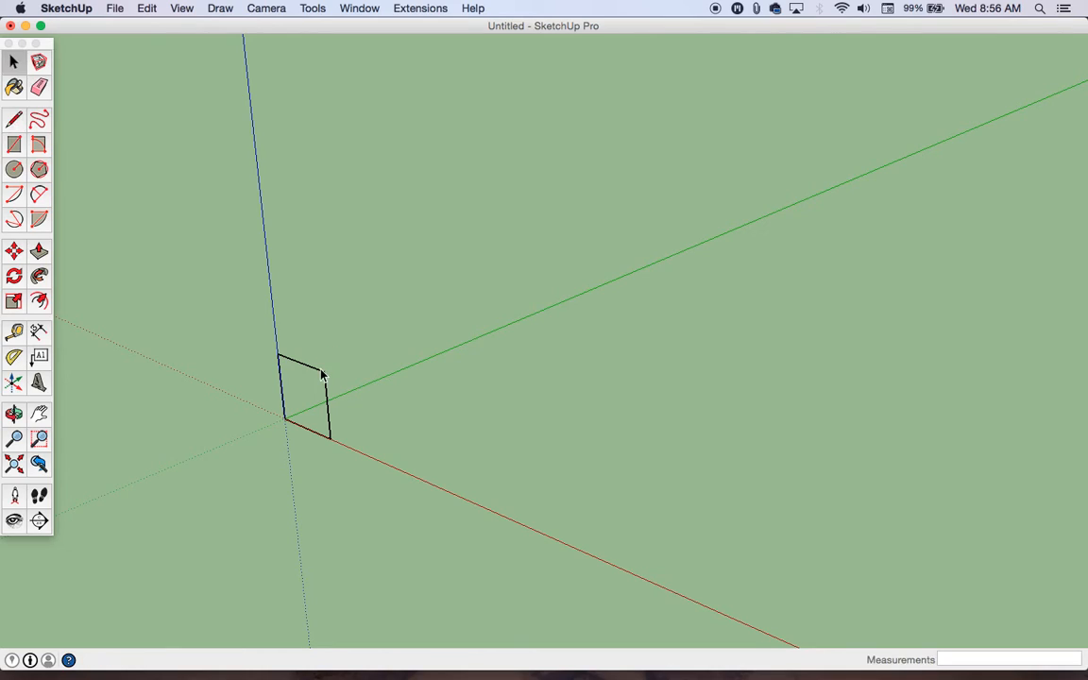
Step: Retrace the square's upper edge from corner to corner with the Line tool to restore its face
key(l)
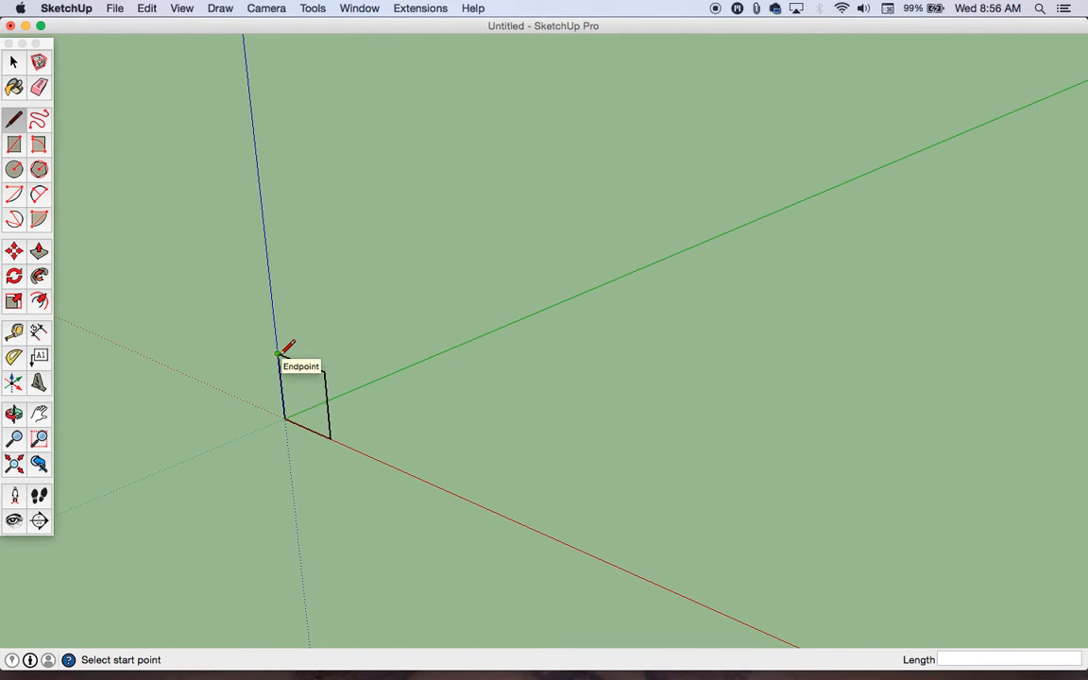
click(277, 354)
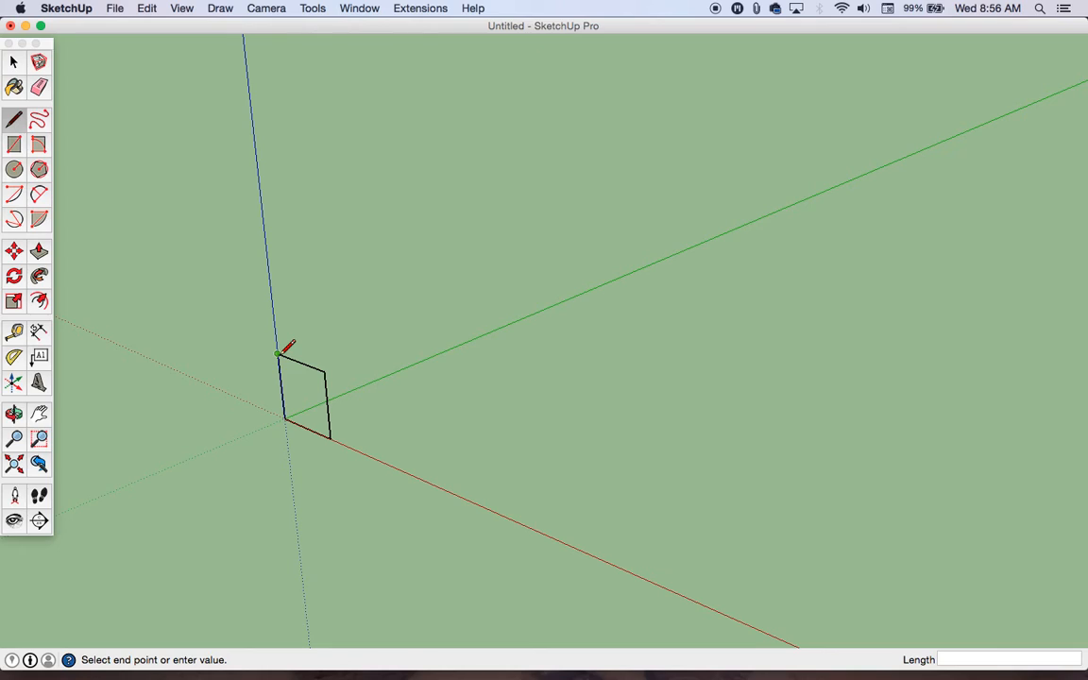
click(324, 371)
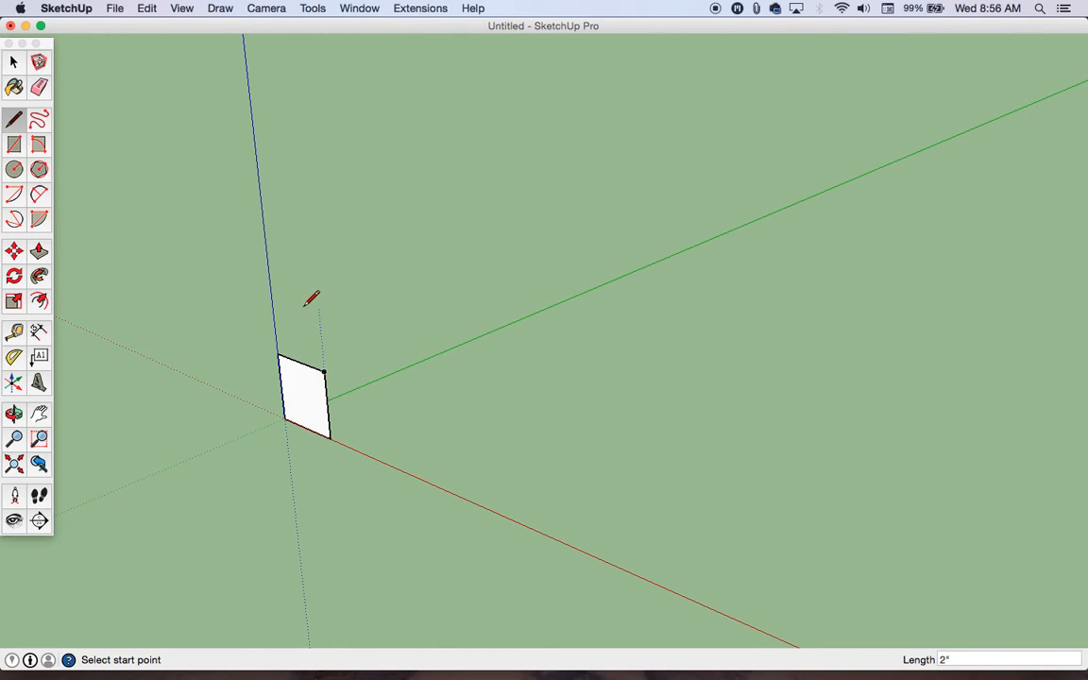
Step: Draw a 2" line along the green axis from the square's upper corner on the blue axis
click(278, 354)
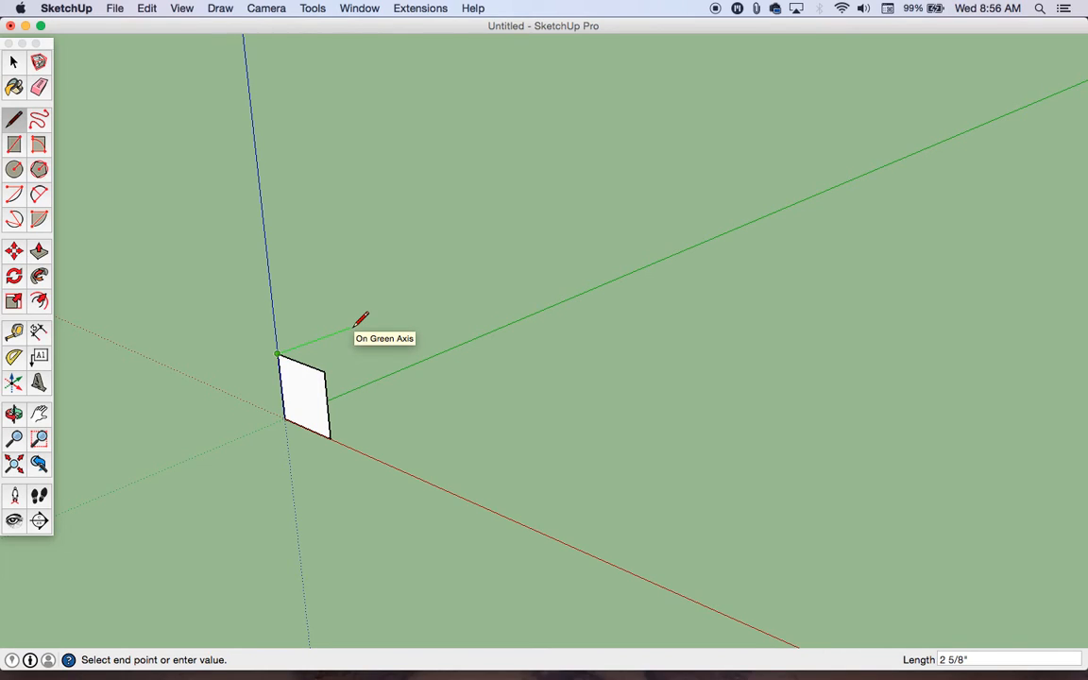
text(2)
key(Return)
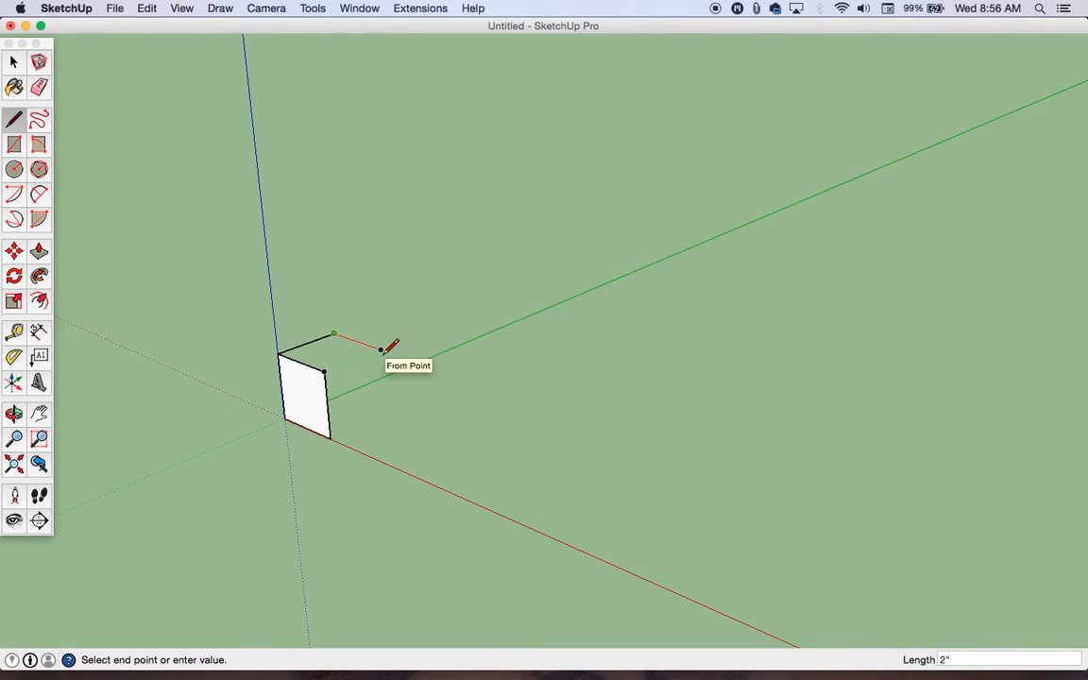
Step: Complete the cube's 2" top square and the side face below its edge at the square's free corner with the Line tool
click(381, 351)
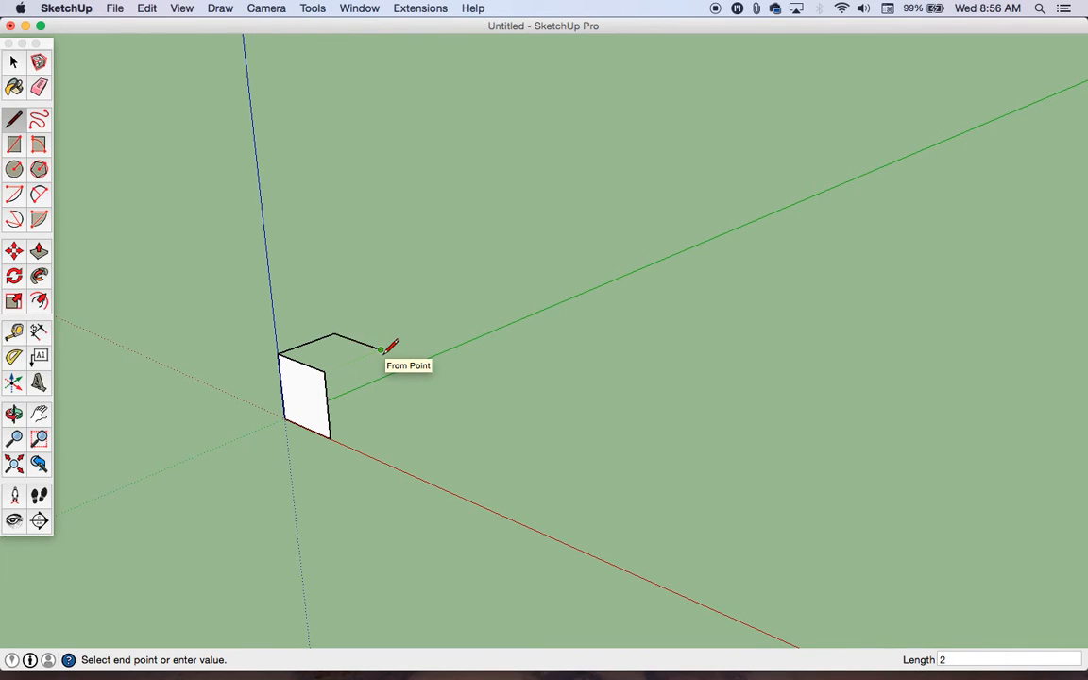
click(325, 370)
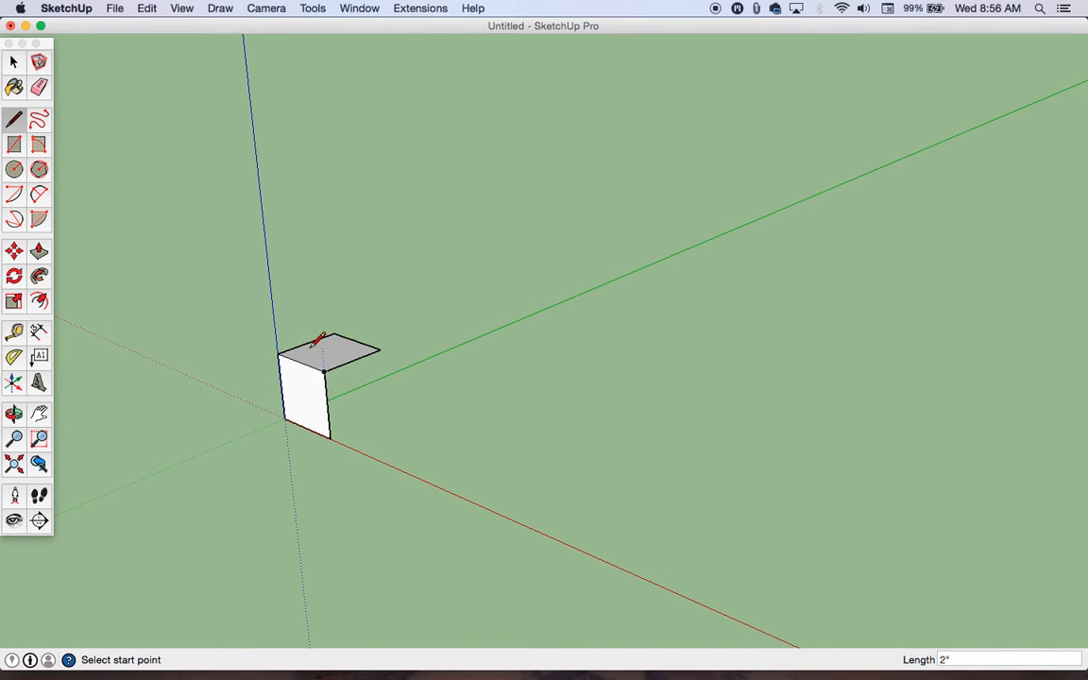
click(381, 351)
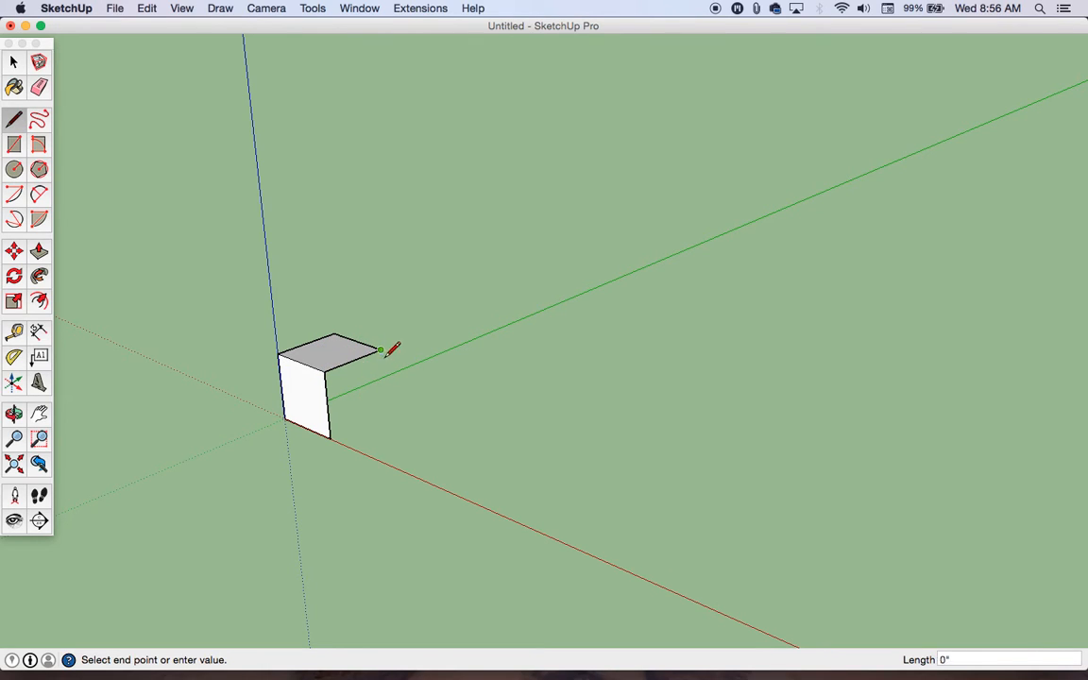
click(385, 416)
click(330, 437)
Step: Draw the remaining vertical and bottom edges back to the origin with the Line tool to close the cube's last upright faces
middle_drag(481, 408, 274, 399)
key(l)
click(552, 256)
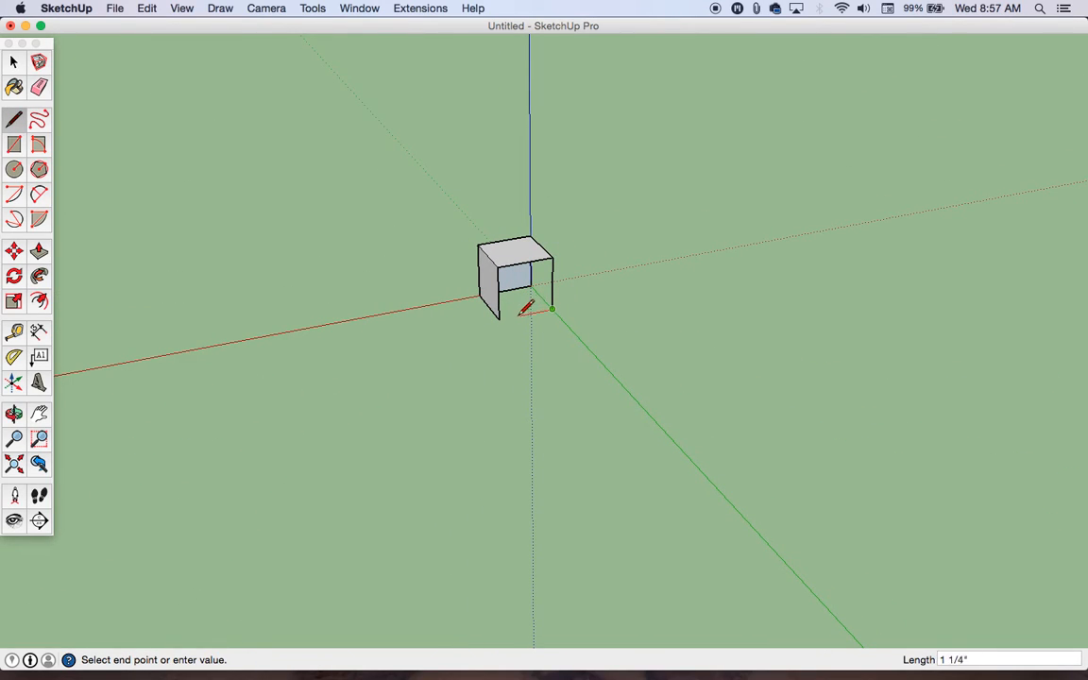
click(553, 309)
middle_drag(548, 306, 415, 318)
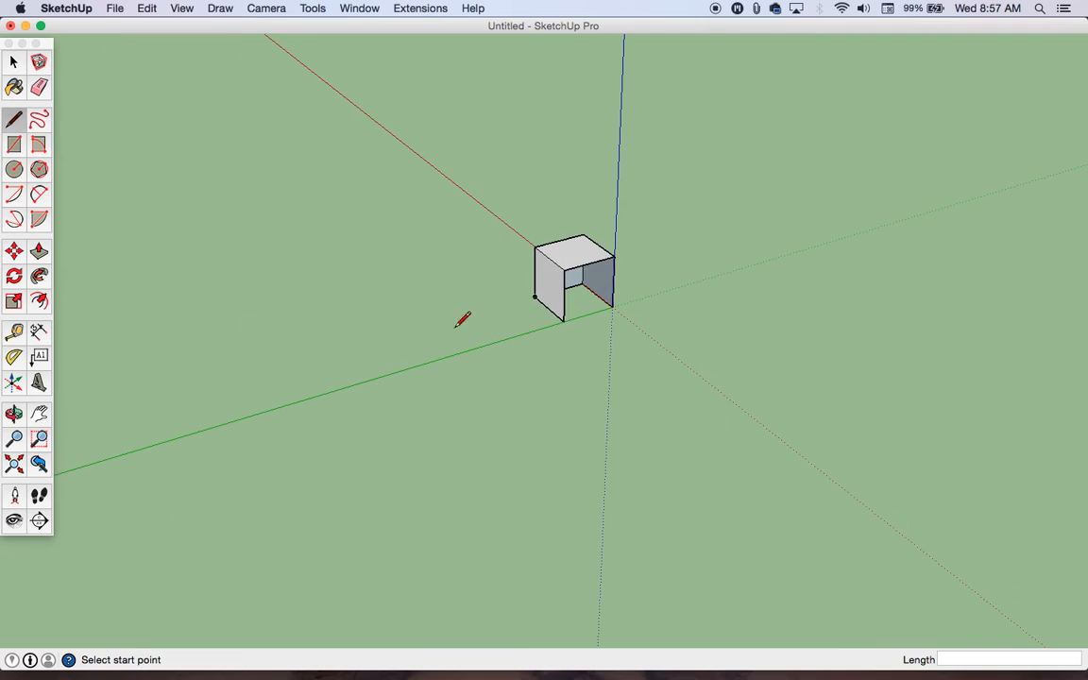
click(564, 321)
click(612, 303)
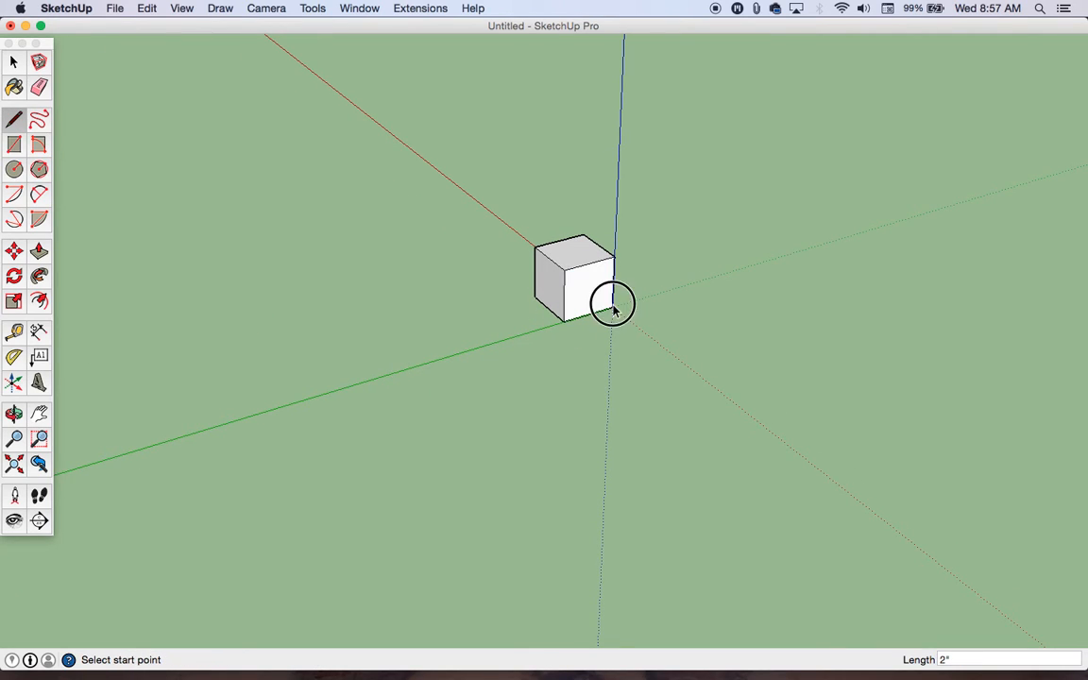
Step: Undo the line-drawn top and side faces back to the single 2" vertical square
middle_drag(401, 335, 641, 329)
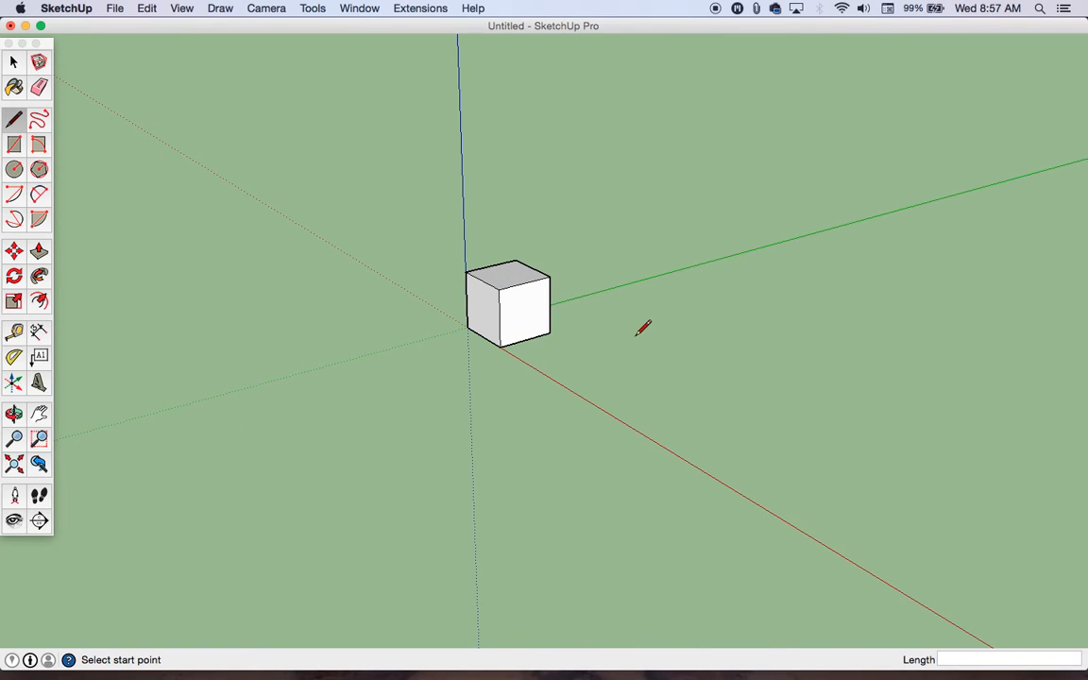
key(super+z)
key(super+z)
middle_drag(636, 328, 624, 394)
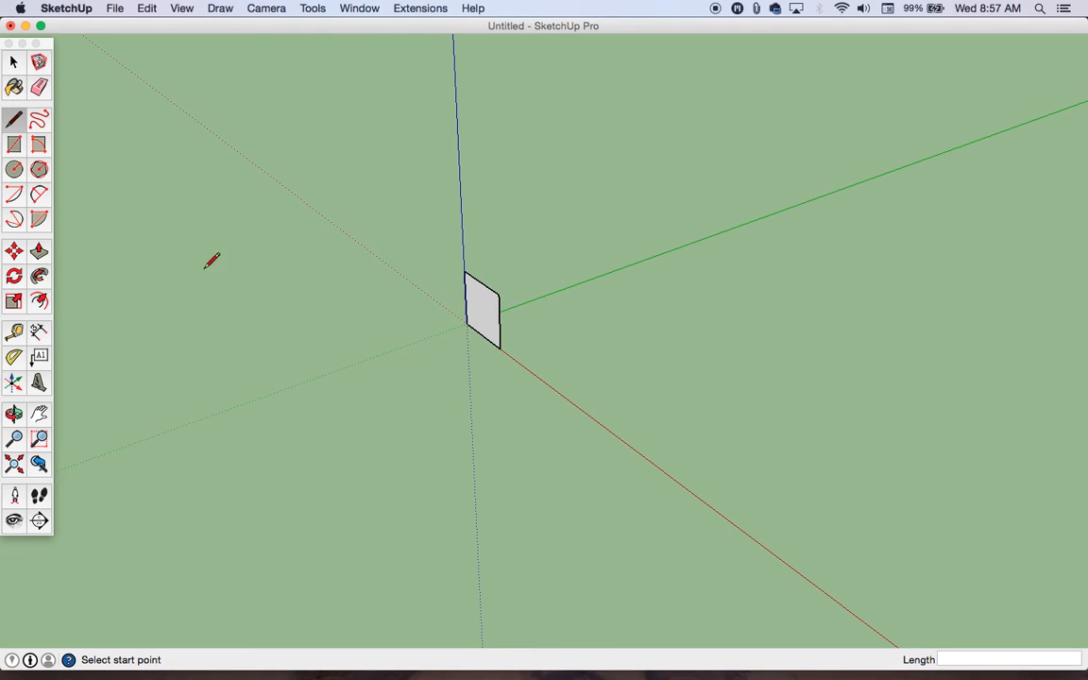
Step: Push/Pull the vertical square's face 2" along the green axis to form a cube
click(39, 251)
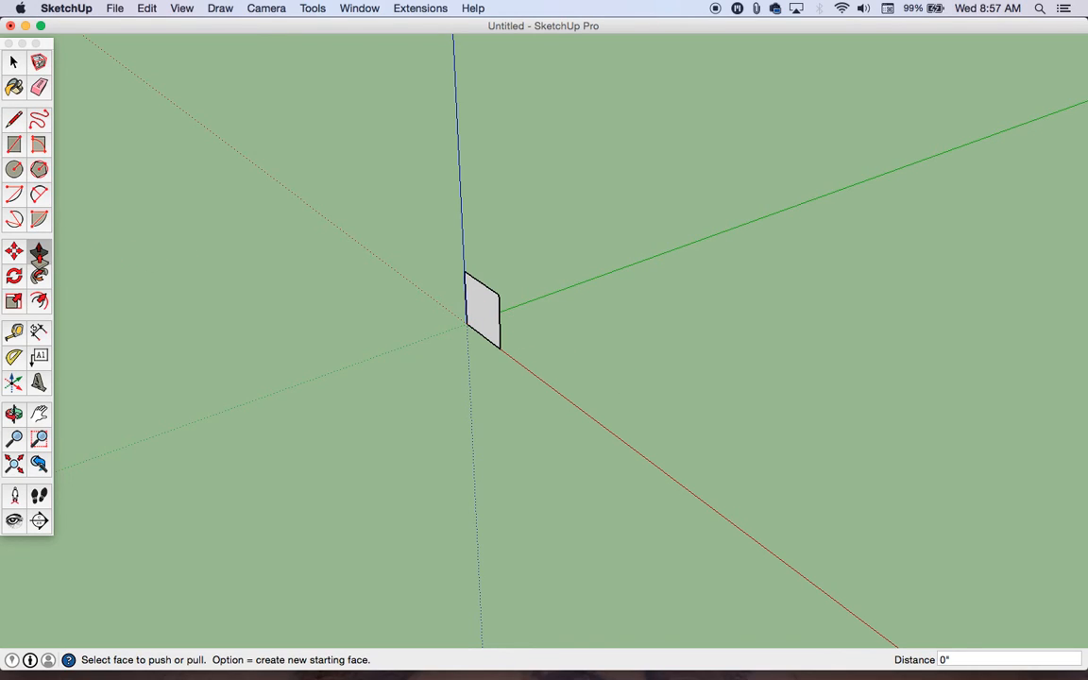
drag(487, 313, 541, 312)
key(Escape)
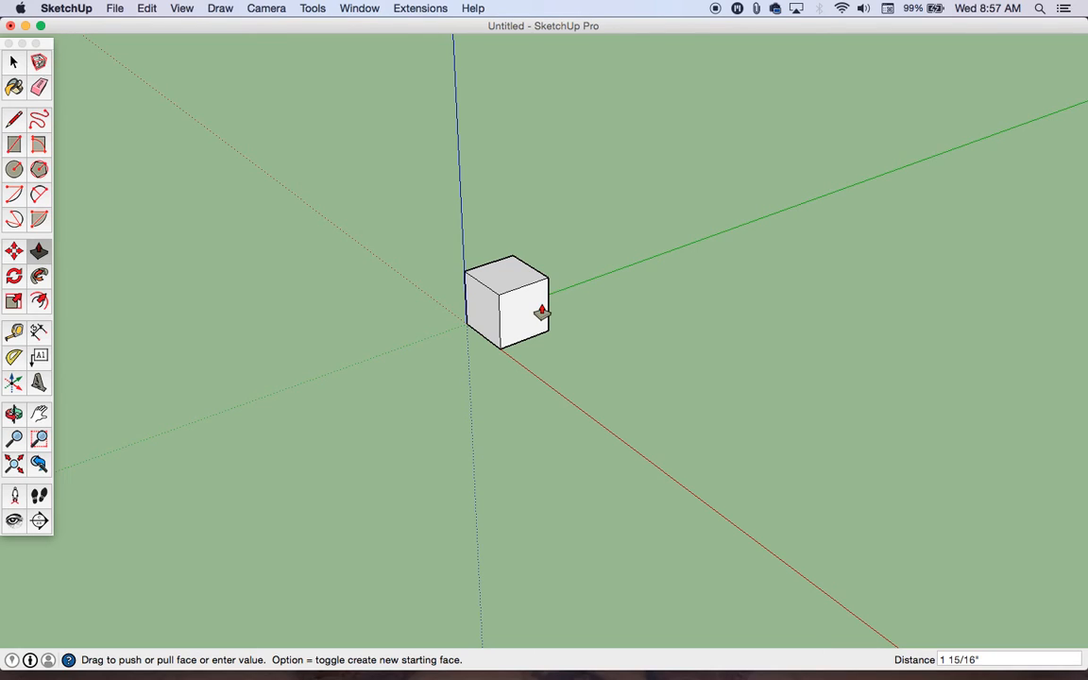
text(2")
key(Return)
Step: Examine the cube from different sides and distances
middle_drag(374, 284, 784, 359)
scroll(544, 342, up, 6)
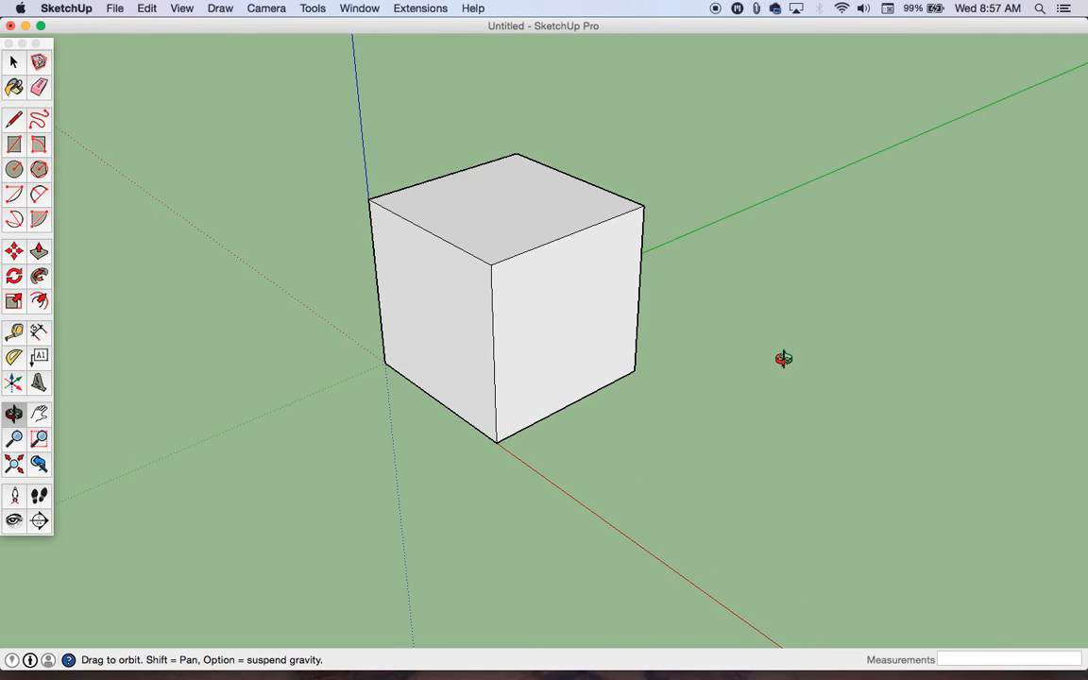
middle_drag(519, 223, 644, 263)
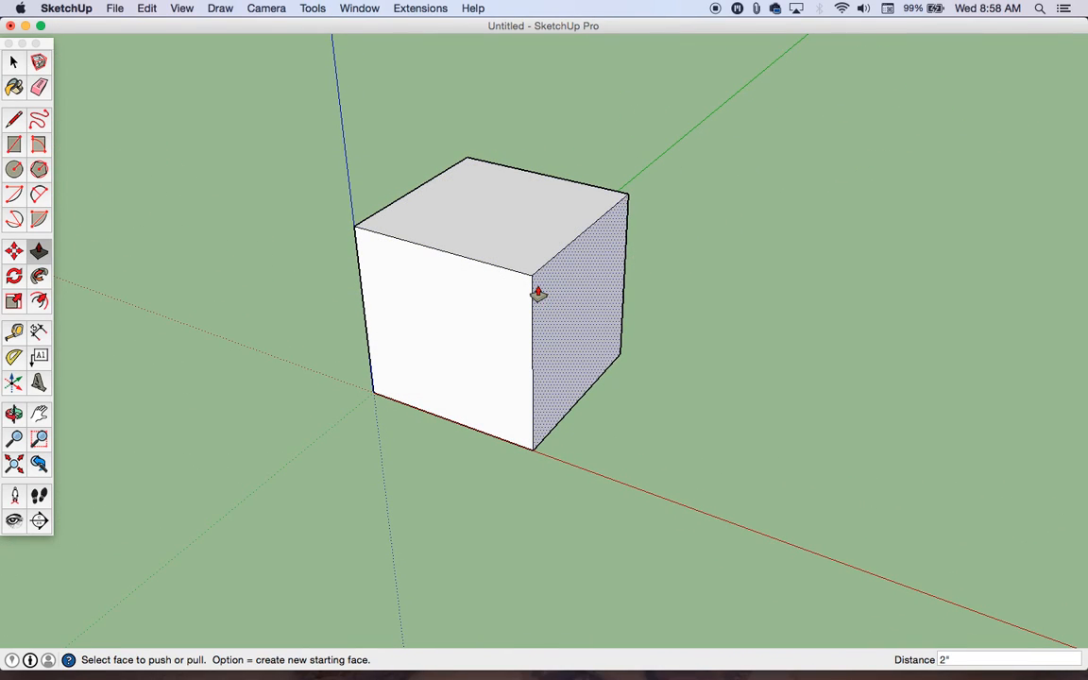
scroll(535, 308, down, 5)
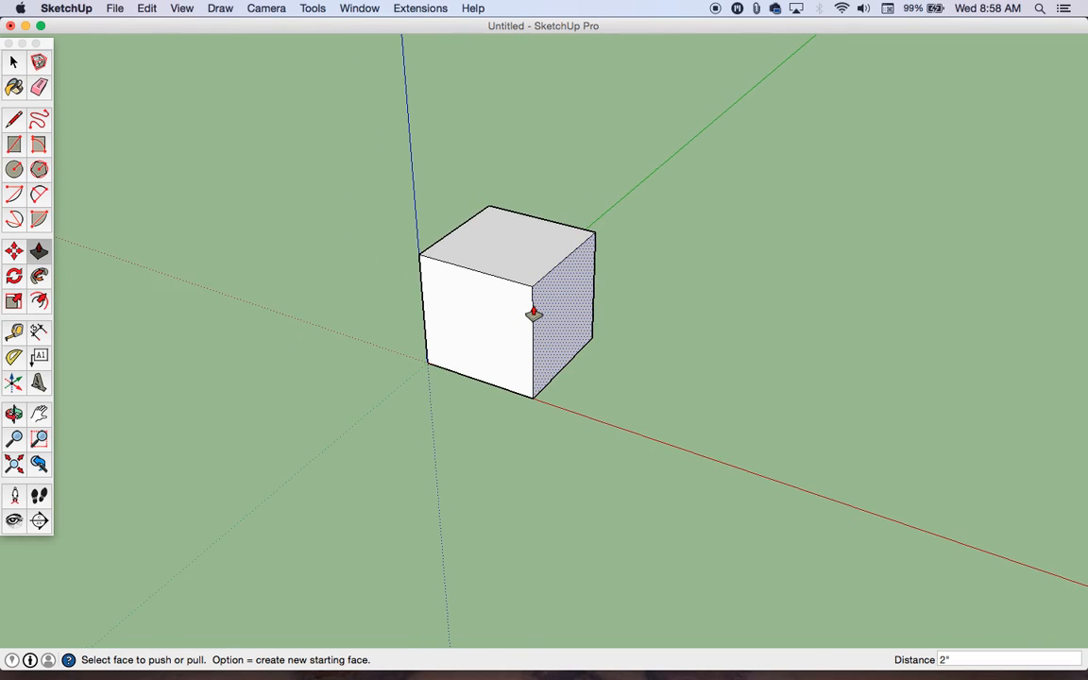
scroll(533, 311, down, 6)
scroll(594, 299, up, 3)
scroll(593, 298, up, 2)
scroll(422, 318, down, 4)
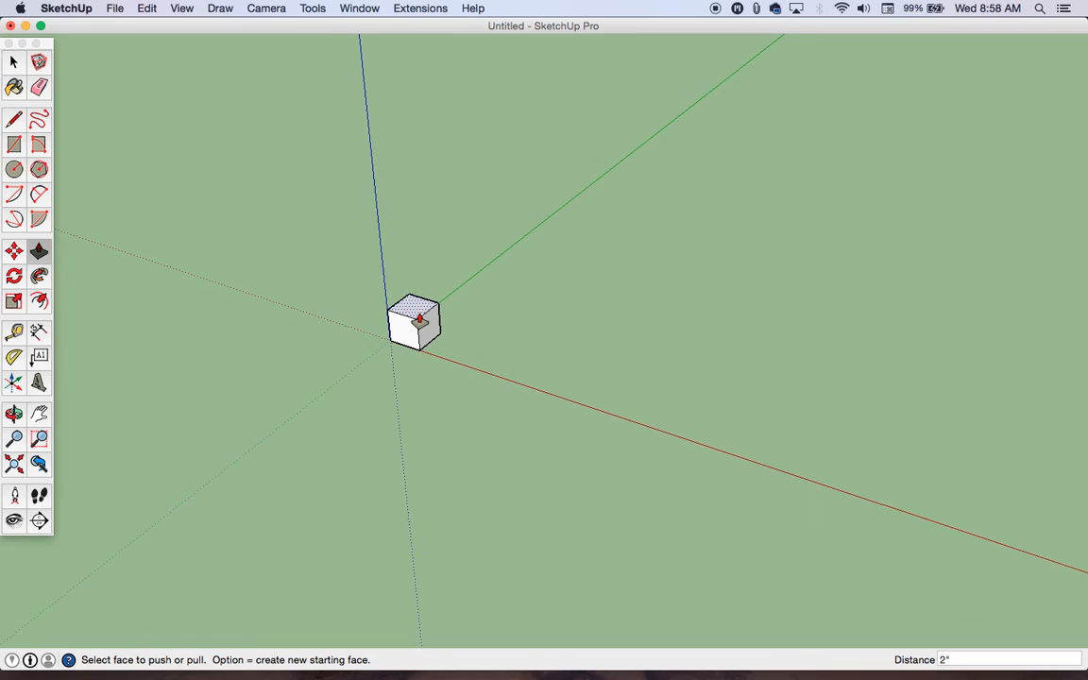
scroll(418, 322, up, 5)
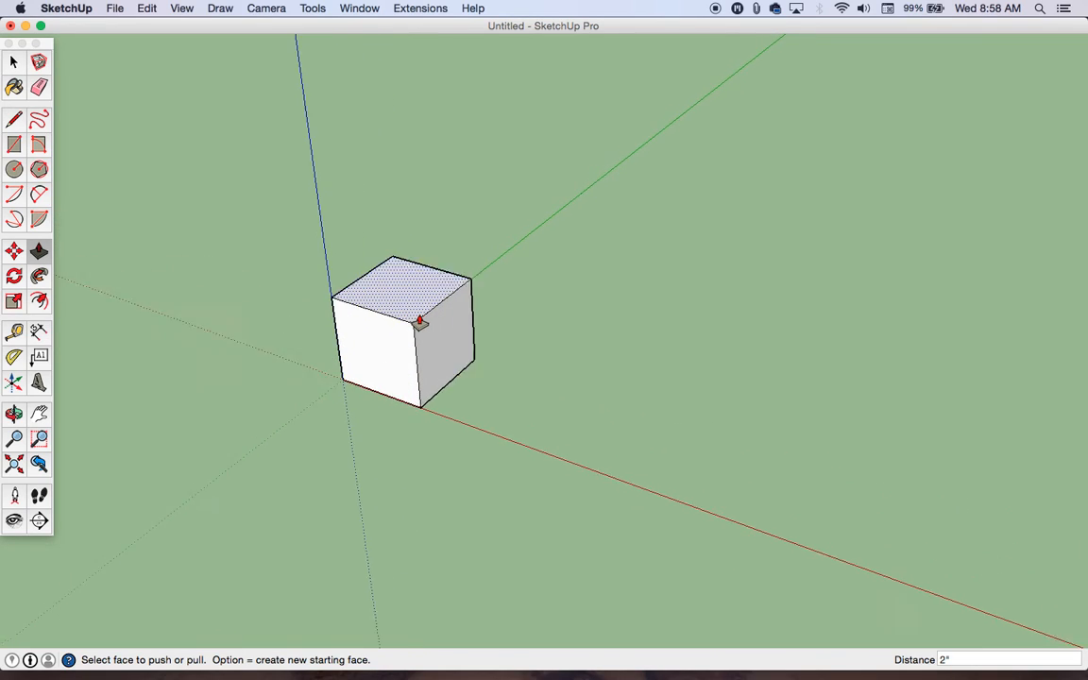
middle_drag(612, 357, 498, 241)
middle_drag(599, 215, 267, 365)
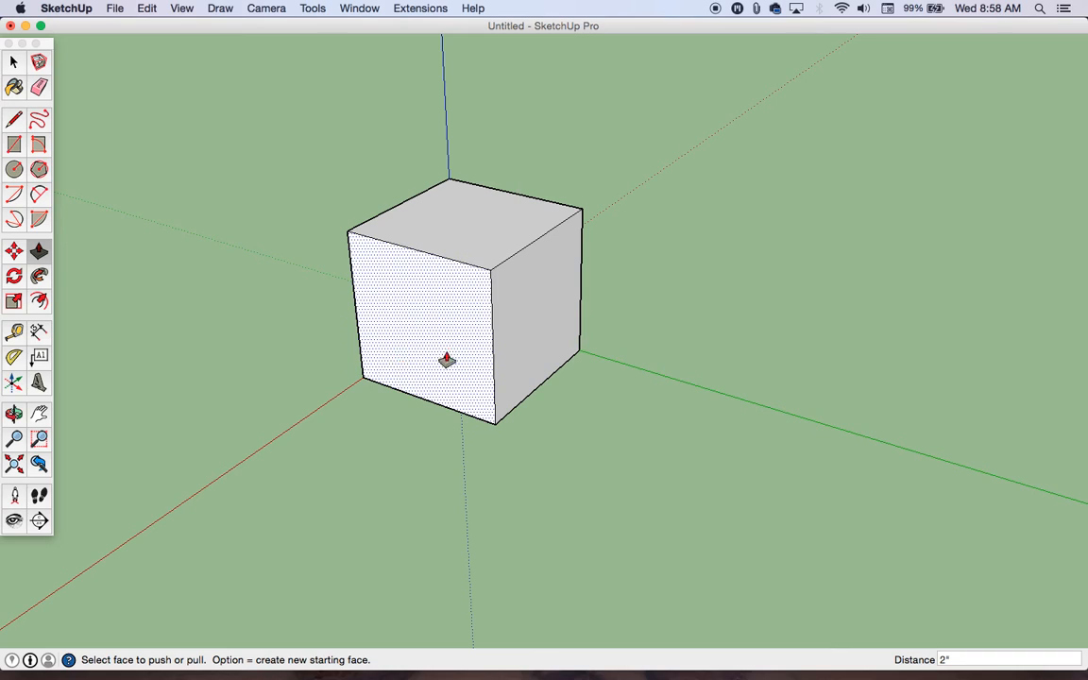
middle_drag(634, 304, 693, 316)
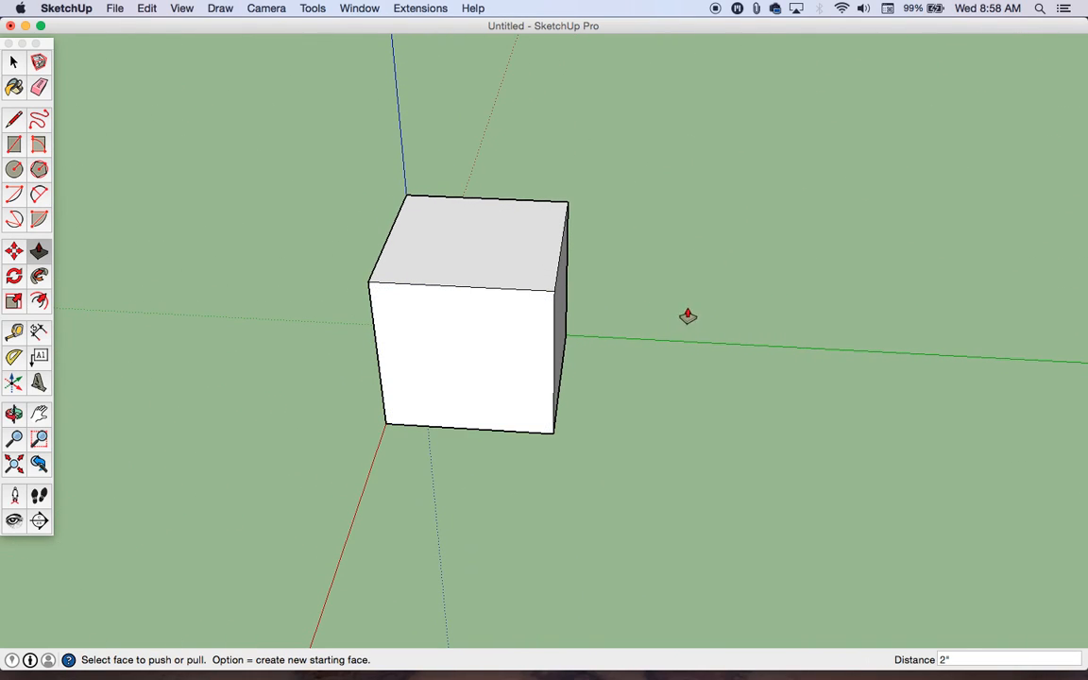
middle_drag(417, 323, 668, 296)
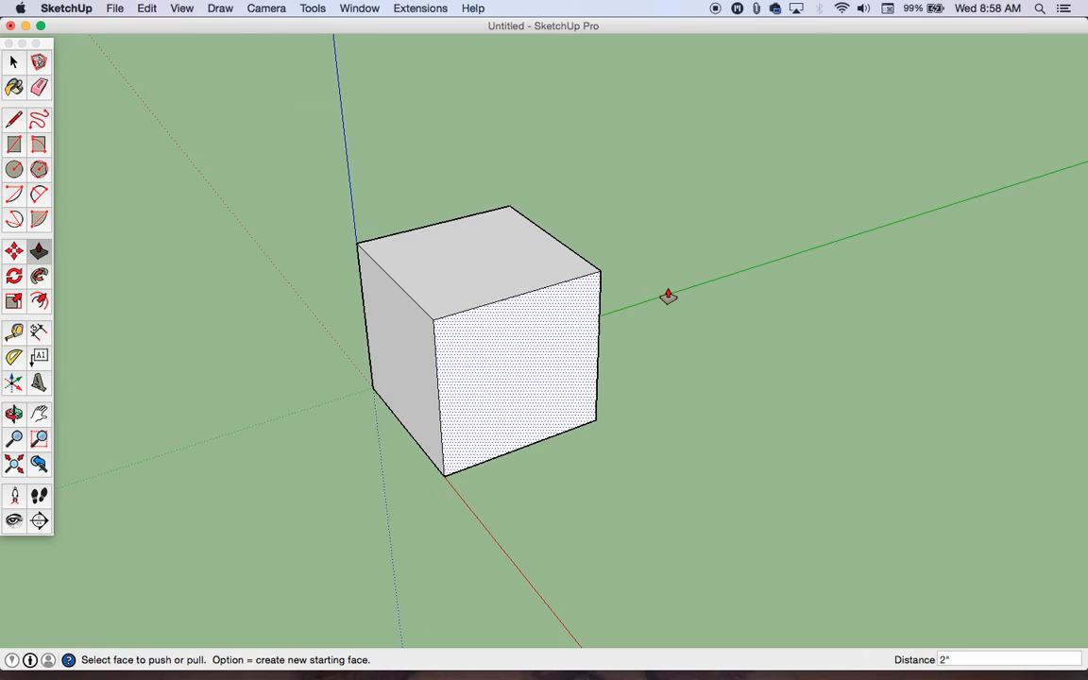
middle_drag(413, 271, 541, 312)
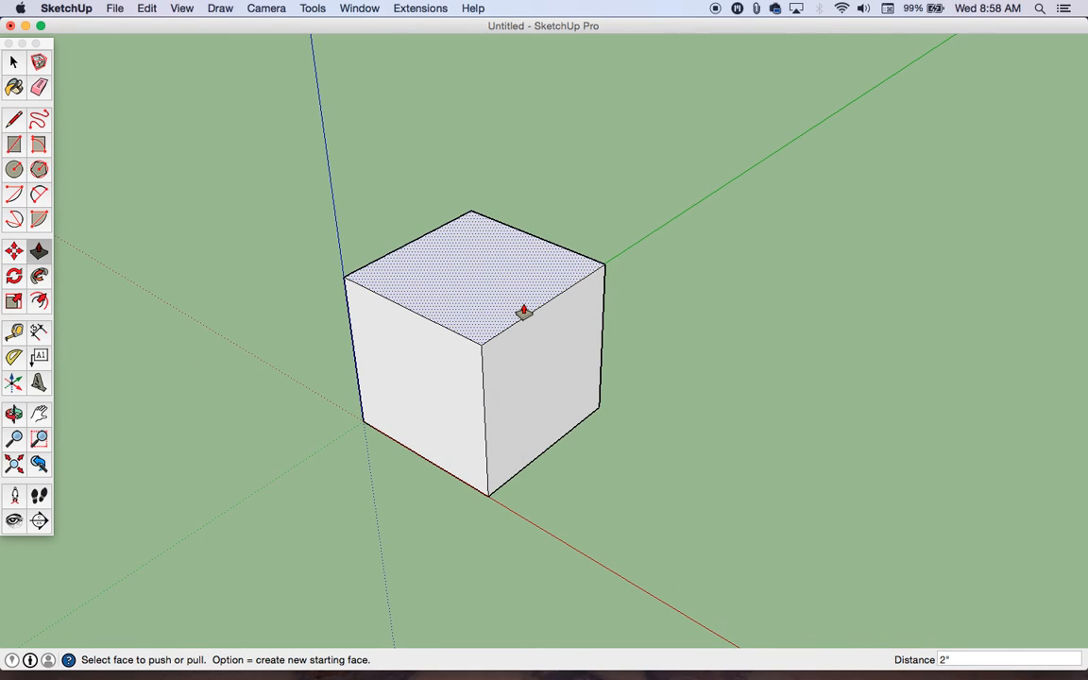
Step: Select the cube's top face, try switching among the Line, Push/Pull and Orbit tools, and return to Push/Pull with the selection cleared
key(space)
click(506, 285)
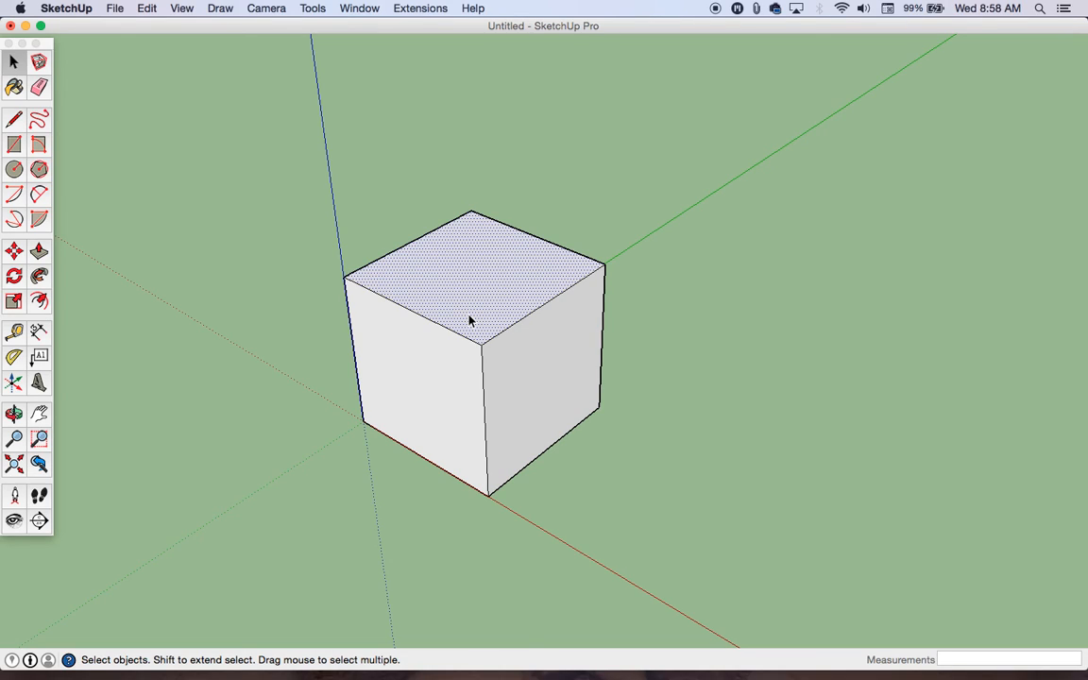
key(l)
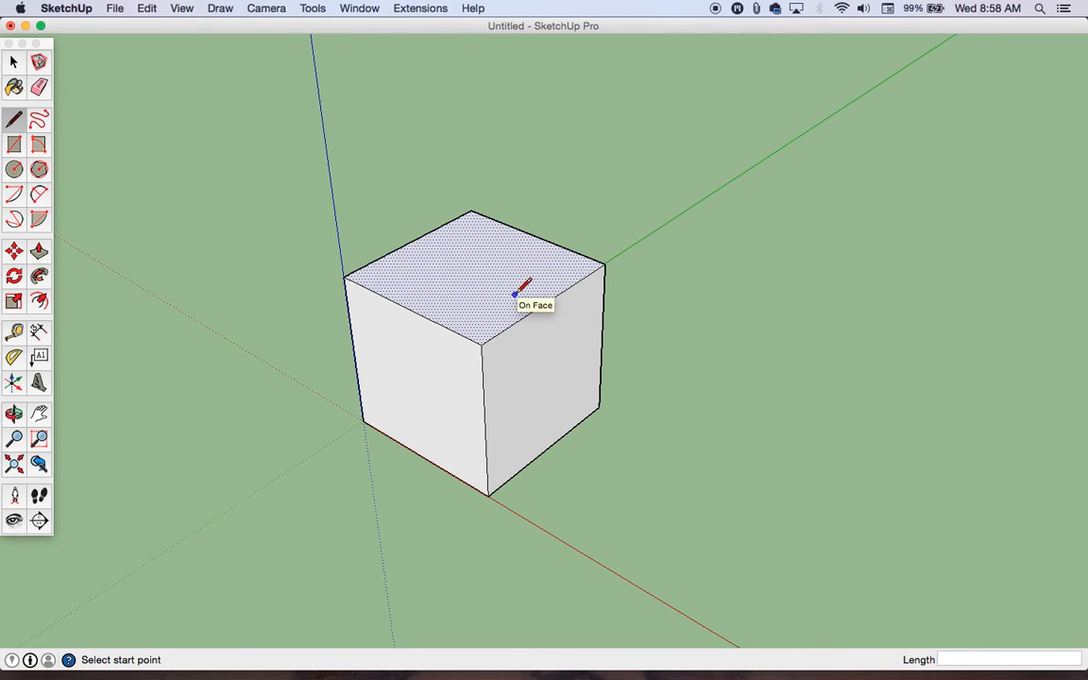
key(p)
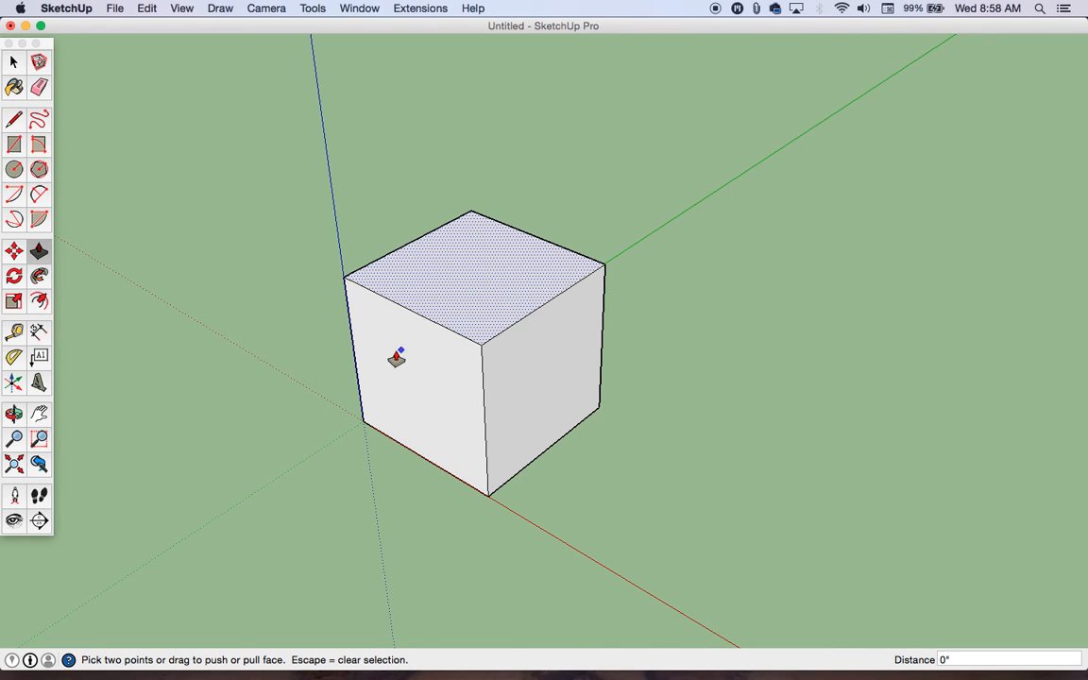
key(o)
drag(383, 347, 195, 351)
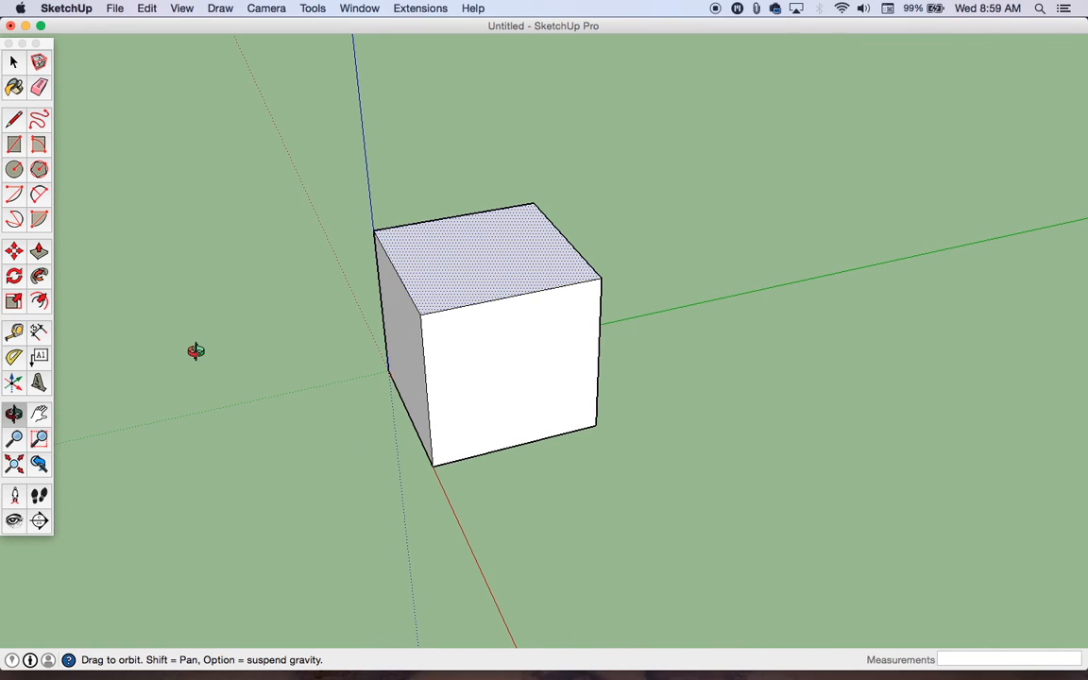
drag(196, 352, 427, 354)
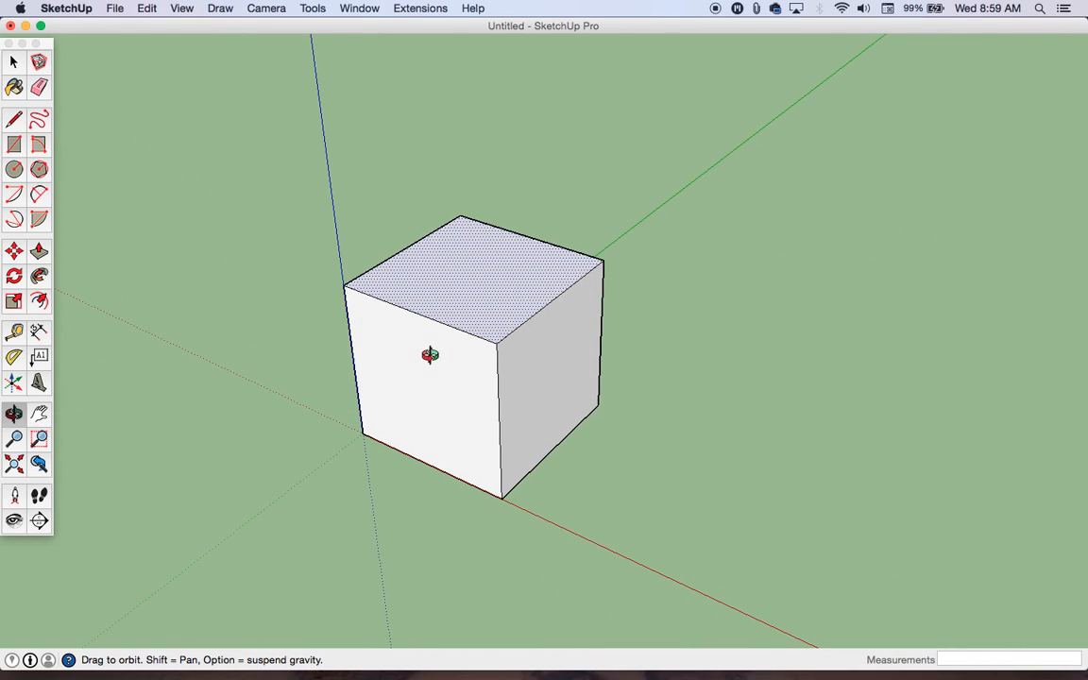
key(p)
drag(552, 365, 501, 293)
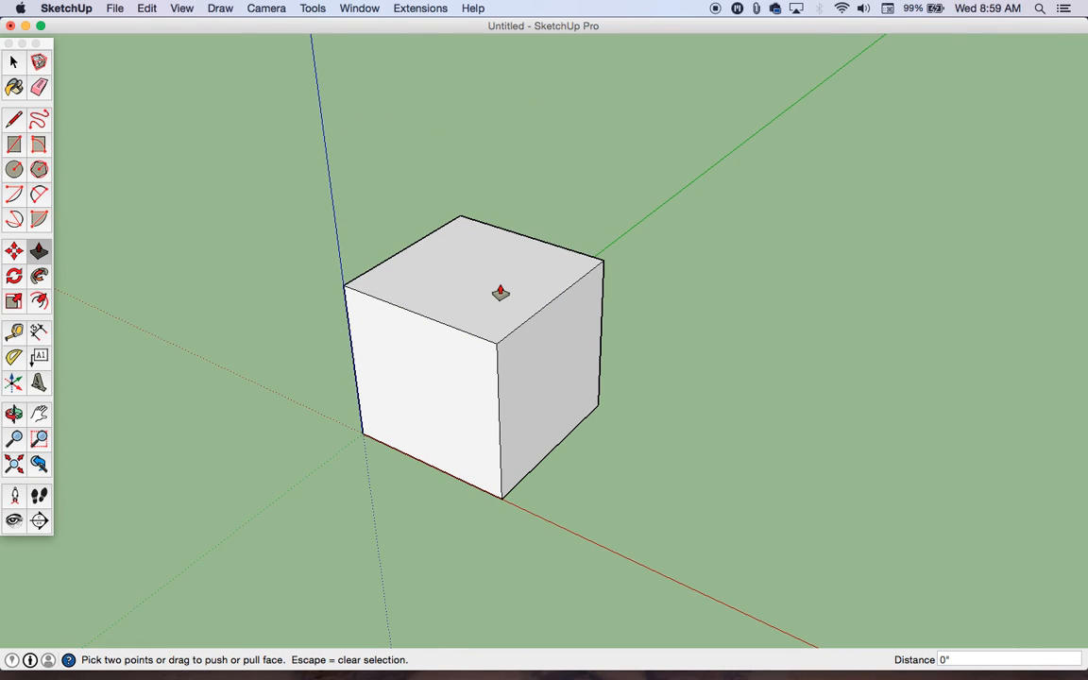